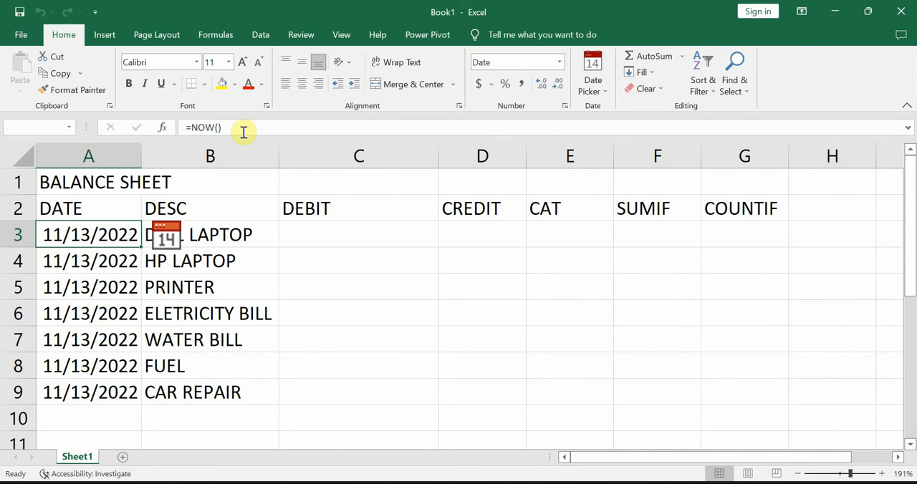
Step: Examine the =NOW() formula in cell A3 and the Date Picker options, leaving the formula in place
{"action": "left_click_drag", "start_coordinate": [241, 131], "coordinate": [99, 123]}
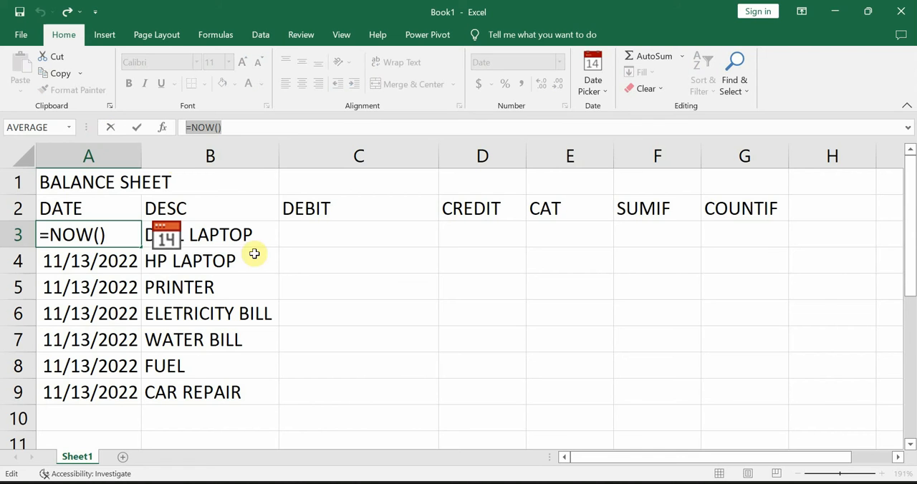
{"action": "left_click", "coordinate": [605, 91]}
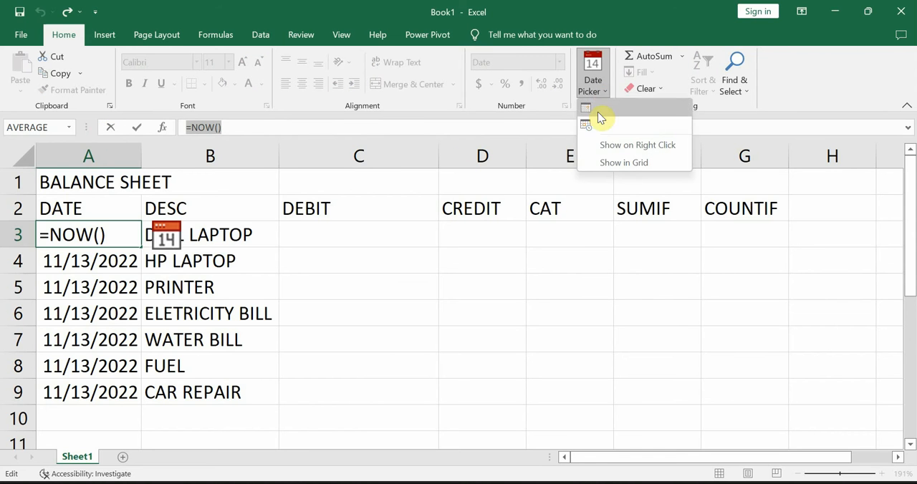
{"action": "left_click", "coordinate": [102, 269]}
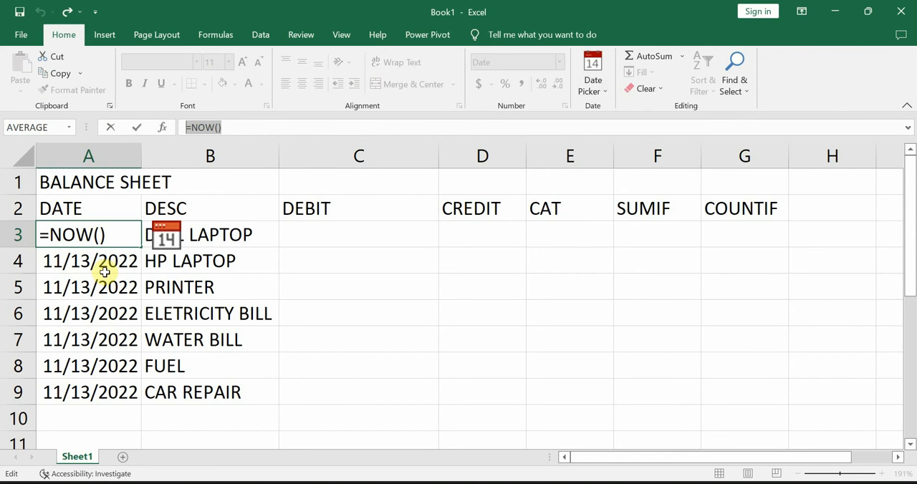
{"action": "left_click", "coordinate": [235, 128]}
{"action": "key", "text": "Return"}
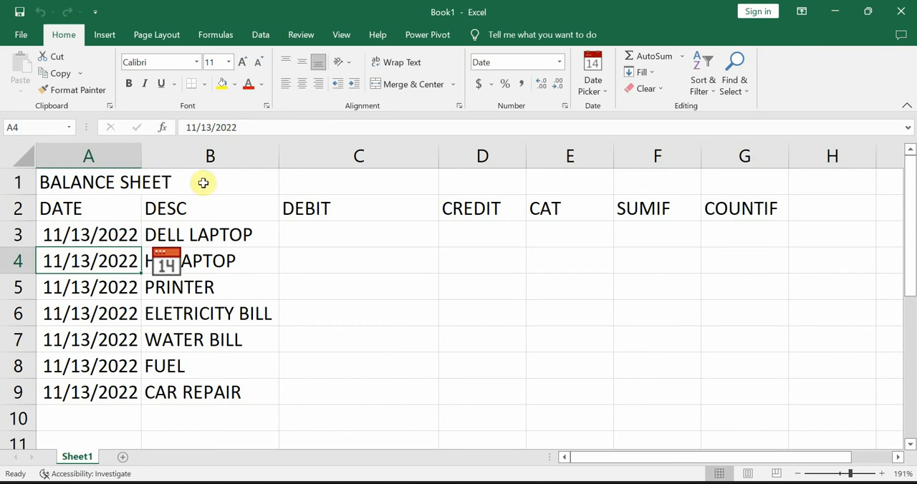
Step: View the date picker calendar for cell A3, browse back to October 2022 and close it without choosing a date
{"action": "left_click", "coordinate": [102, 239]}
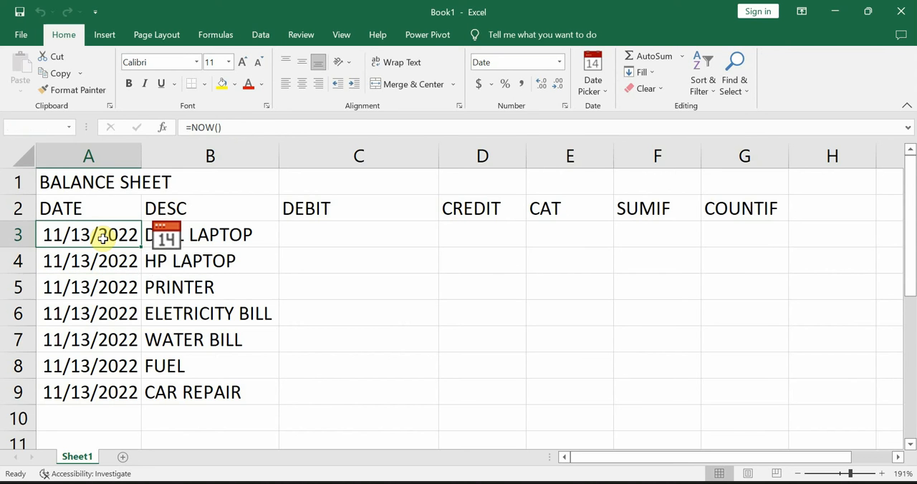
{"action": "left_click", "coordinate": [166, 242]}
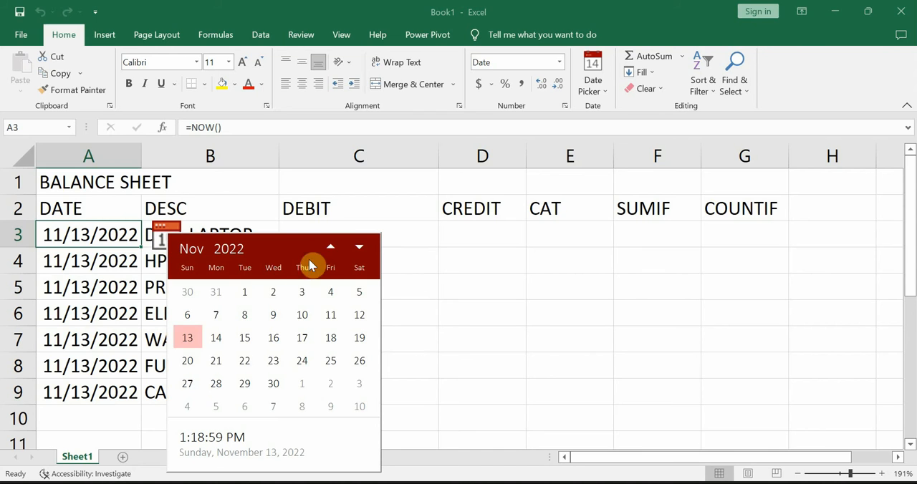
{"action": "left_click", "coordinate": [331, 249]}
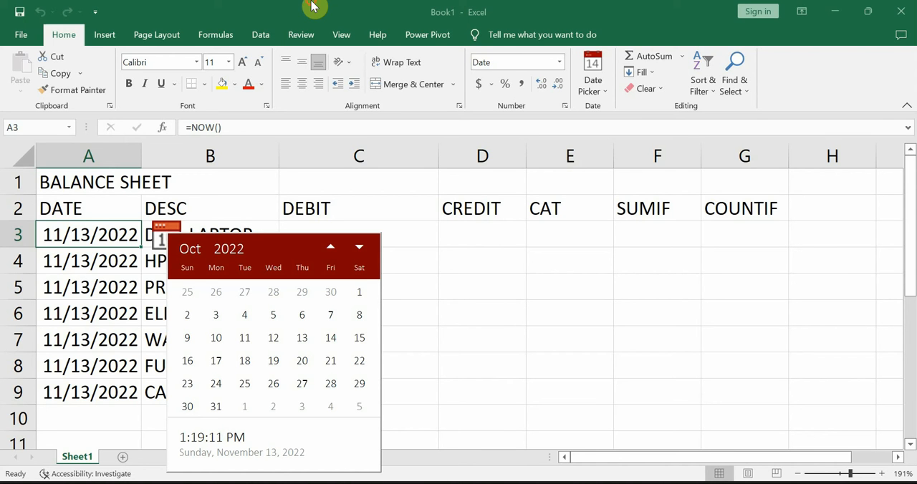
{"action": "left_click", "coordinate": [151, 412]}
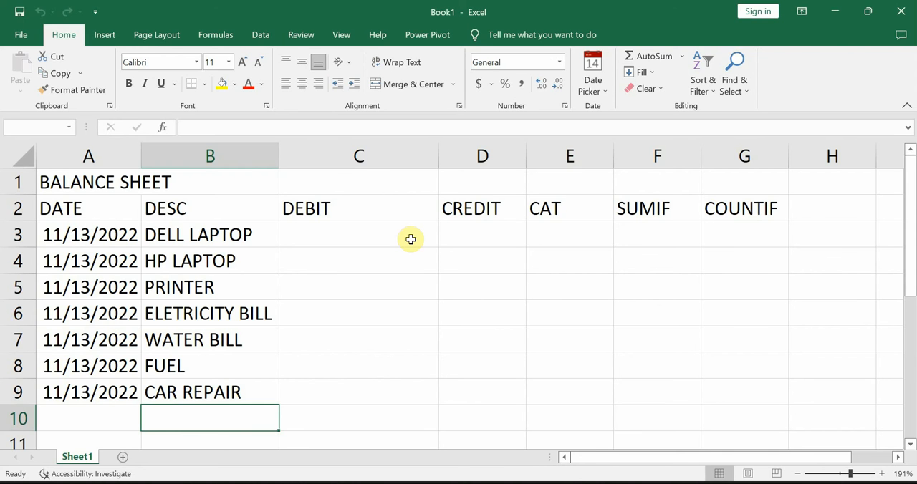
Step: Enter the debit amounts 500000 for DELL LAPTOP, 1000000 for HP LAPTOP and 500000 for PRINTER in C3:C5
{"action": "key", "text": "Up"}
{"action": "key", "text": "Up"}
{"action": "key", "text": "Up"}
{"action": "key", "text": "Up"}
{"action": "key", "text": "Up"}
{"action": "key", "text": "Up"}
{"action": "key", "text": "Up"}
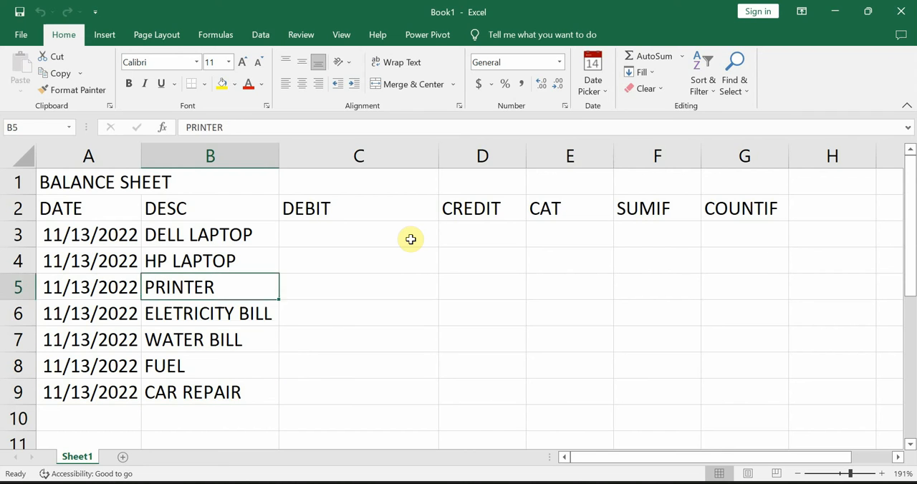
{"action": "key", "text": "Right"}
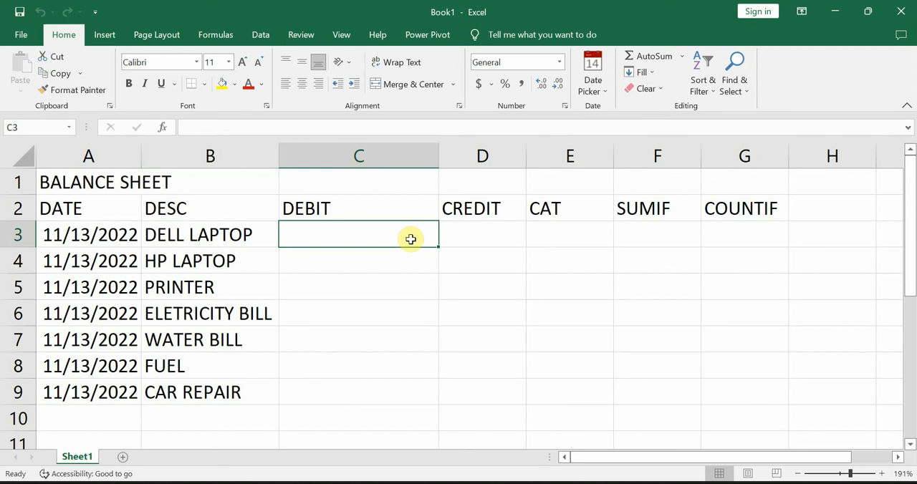
{"action": "type", "text": "500000"}
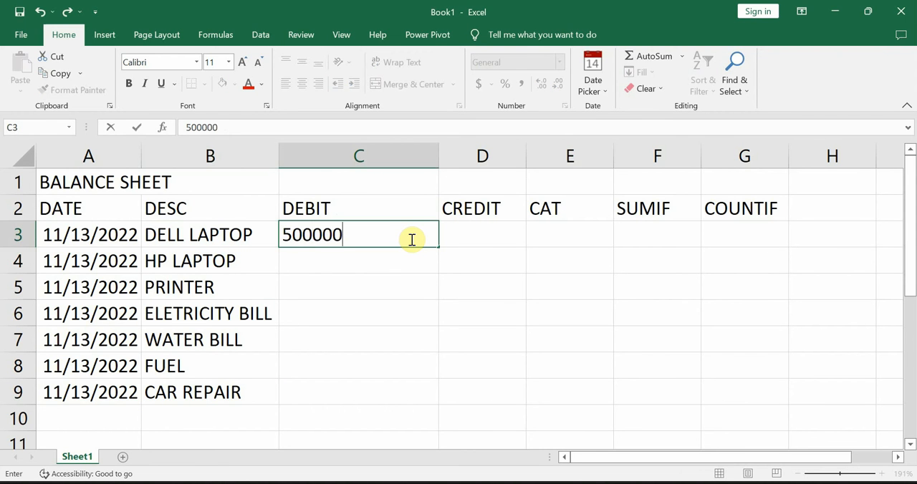
{"action": "key", "text": "Return"}
{"action": "type", "text": "100"}
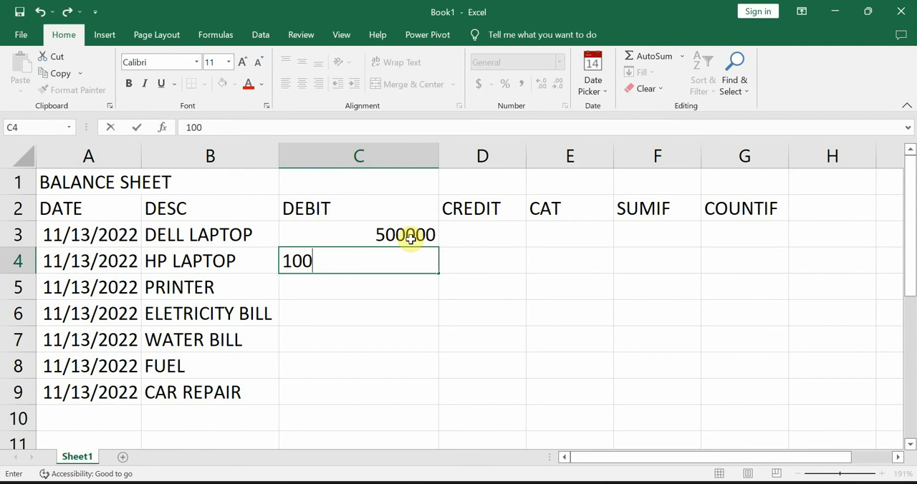
{"action": "type", "text": "0000"}
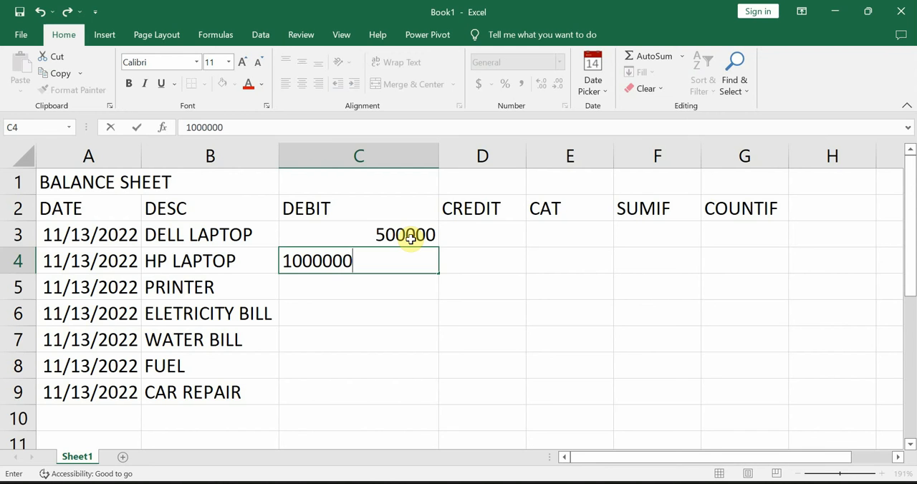
{"action": "key", "text": "Return"}
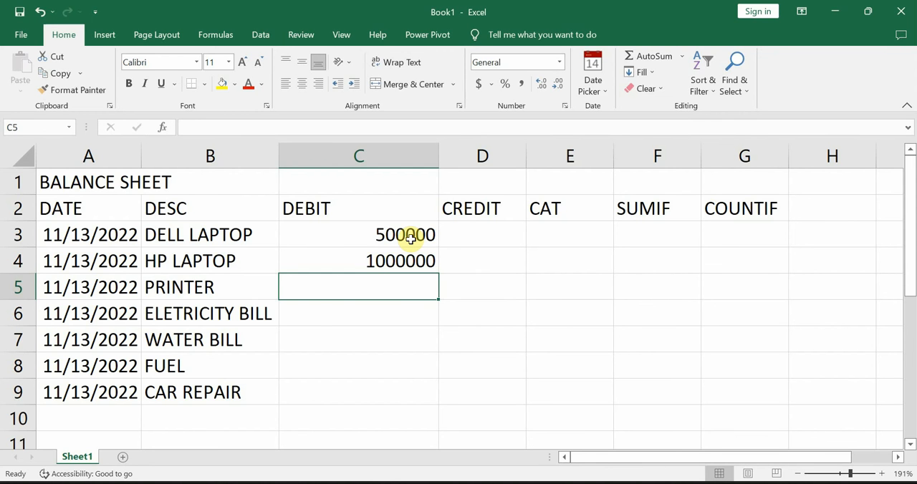
{"action": "type", "text": "500000"}
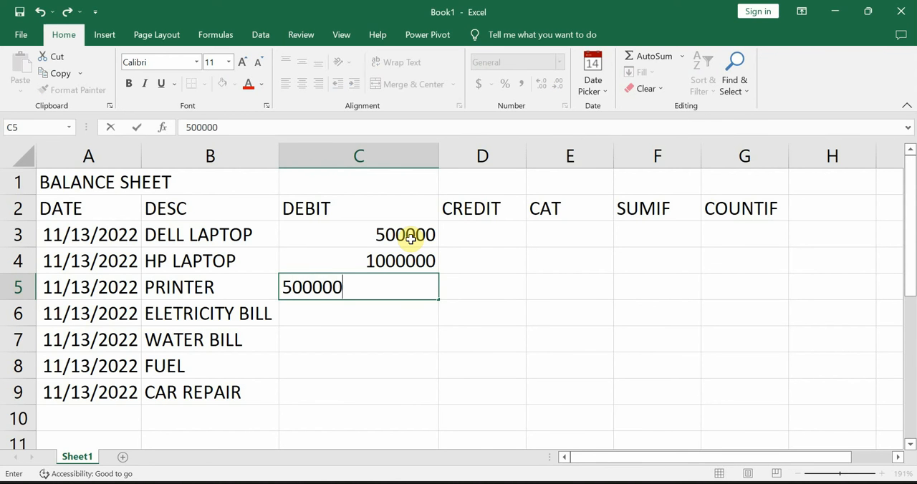
{"action": "key", "text": "Return"}
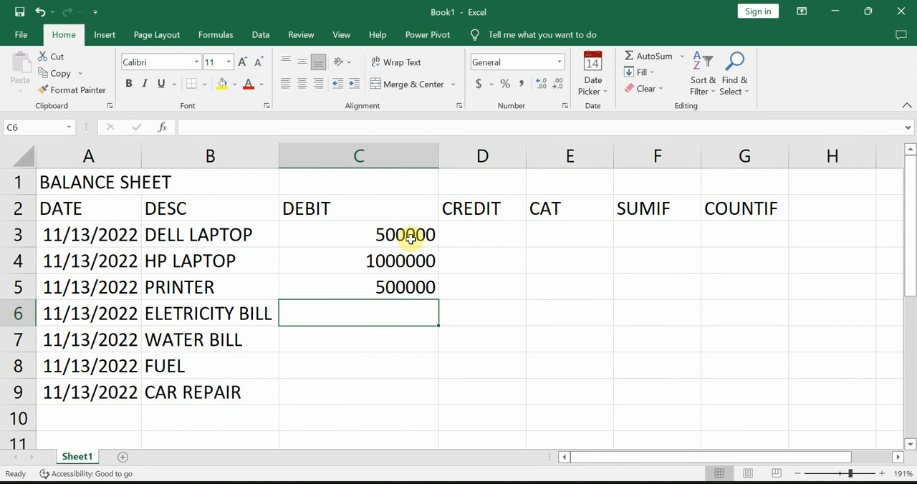
Step: Enter the debit amounts 40000, 30000, 250000 and 450000 for the electricity bill, water bill, fuel and car repair in C6:C9
{"action": "type", "text": "40000"}
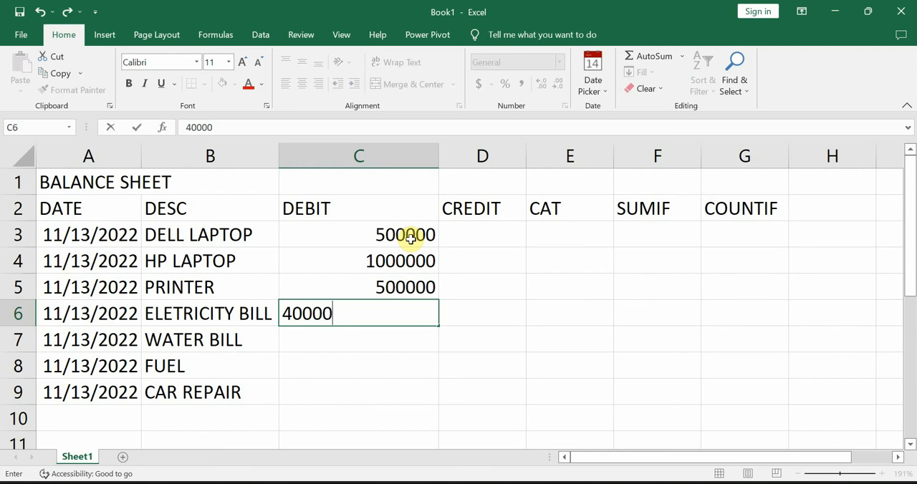
{"action": "key", "text": "Return"}
{"action": "type", "text": "30000"}
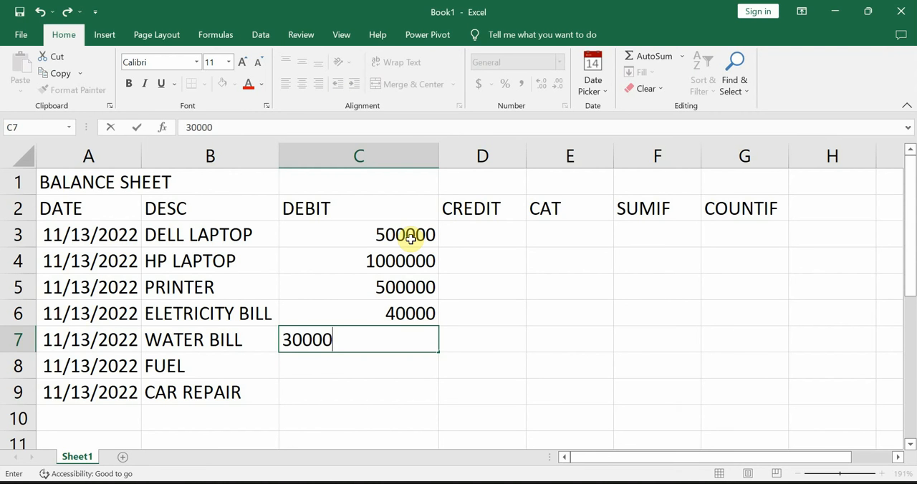
{"action": "key", "text": "Return"}
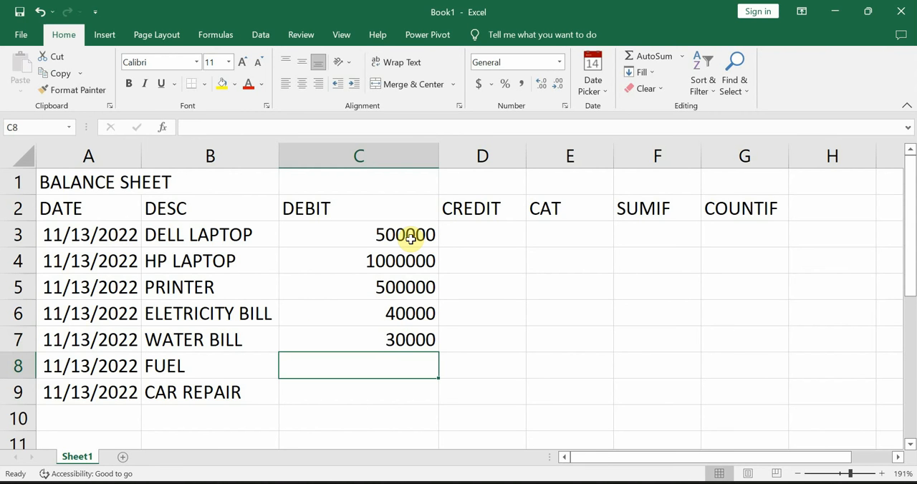
{"action": "type", "text": "2"}
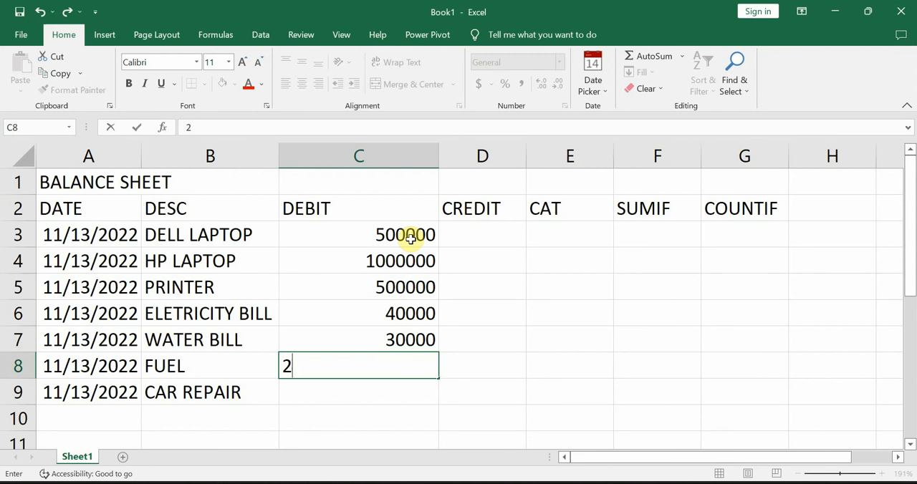
{"action": "type", "text": "50000"}
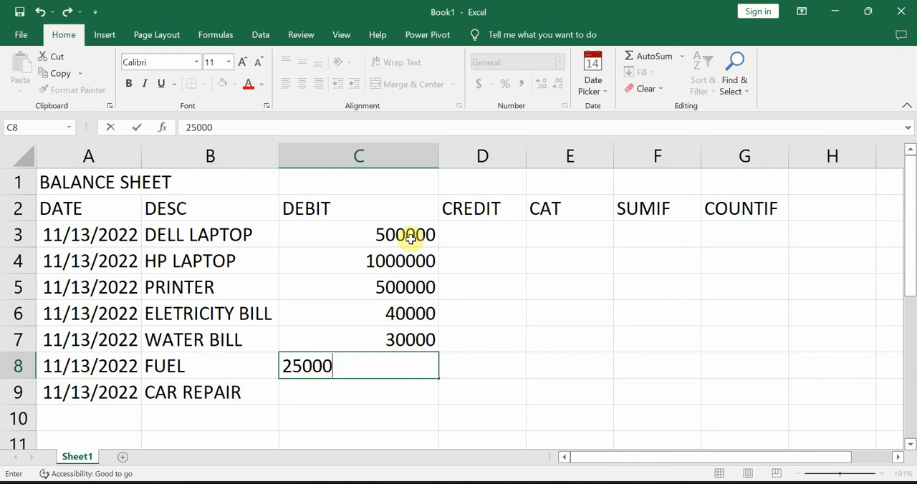
{"action": "key", "text": "Return"}
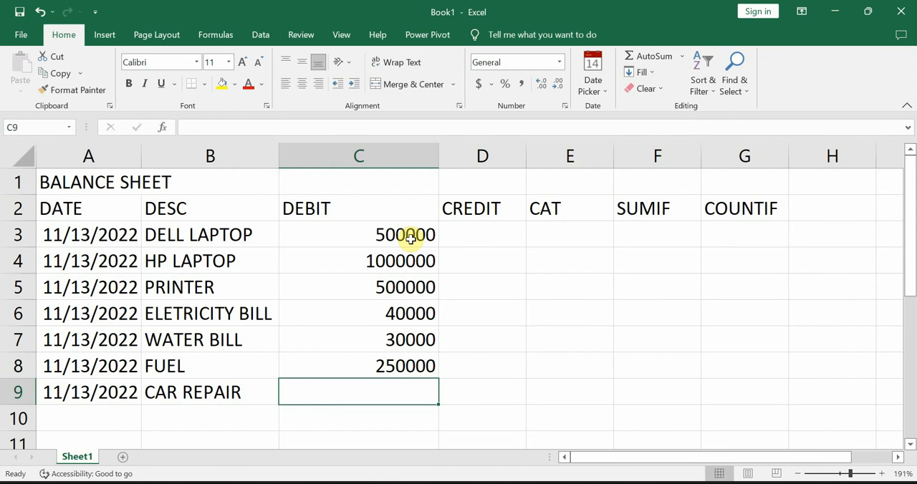
{"action": "type", "text": "450000"}
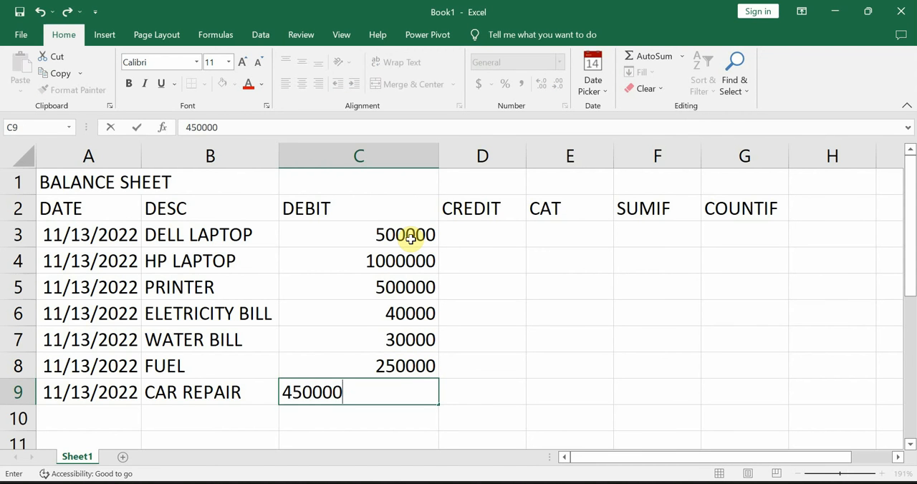
{"action": "key", "text": "Return"}
Step: Format the whole DEBIT column with the comma number style
{"action": "left_click", "coordinate": [379, 152]}
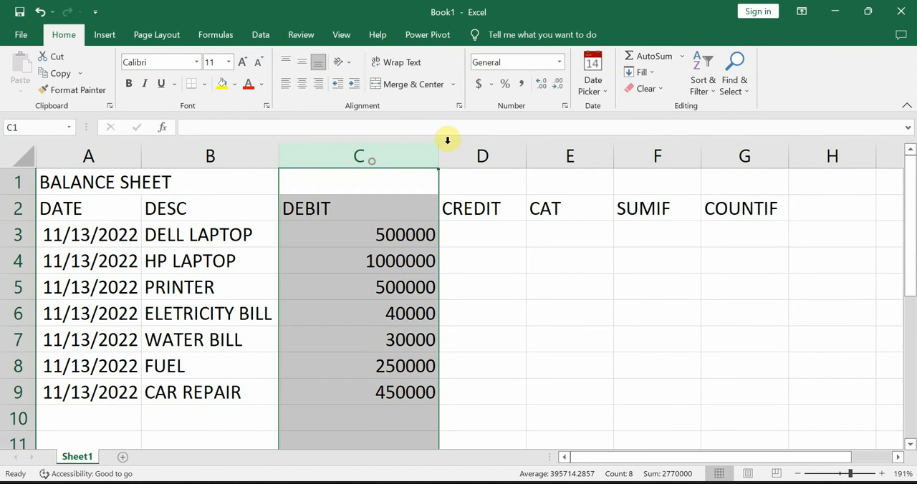
{"action": "left_click", "coordinate": [522, 84]}
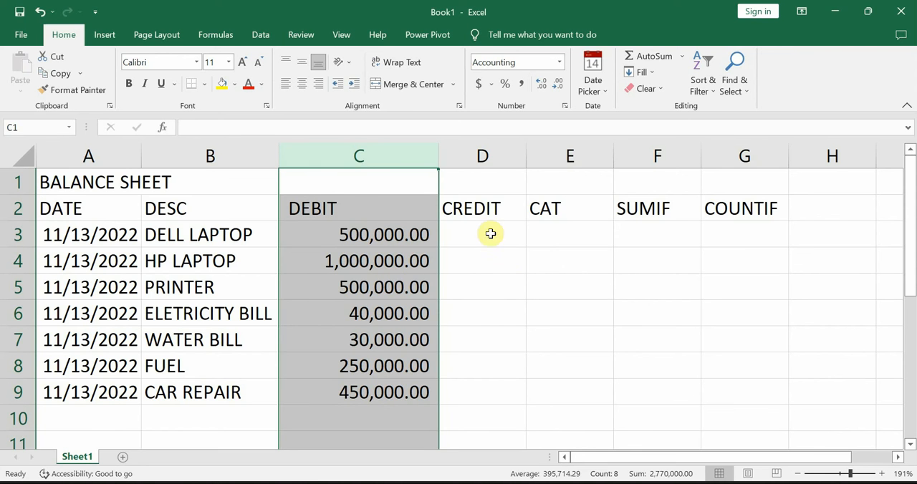
{"action": "left_click", "coordinate": [472, 163]}
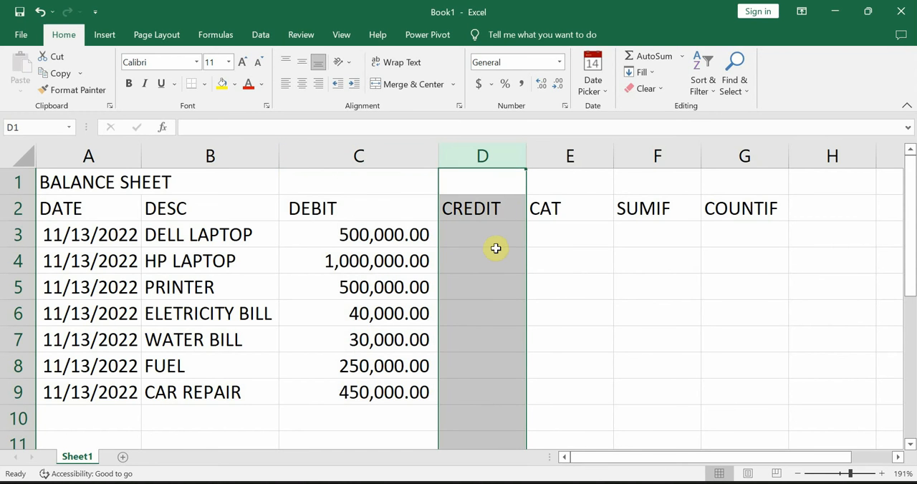
{"action": "left_click", "coordinate": [474, 235]}
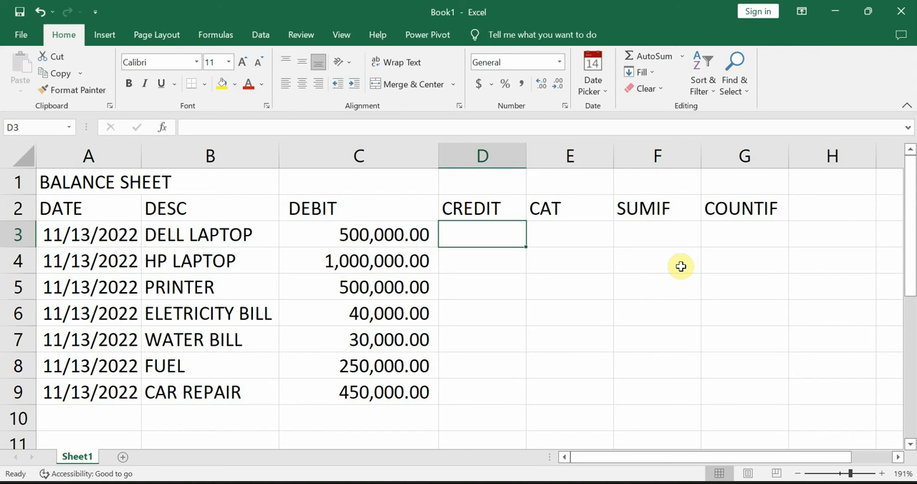
Step: Change the header in E2 to CATEGORY and autofit the width of column E
{"action": "left_click", "coordinate": [556, 156]}
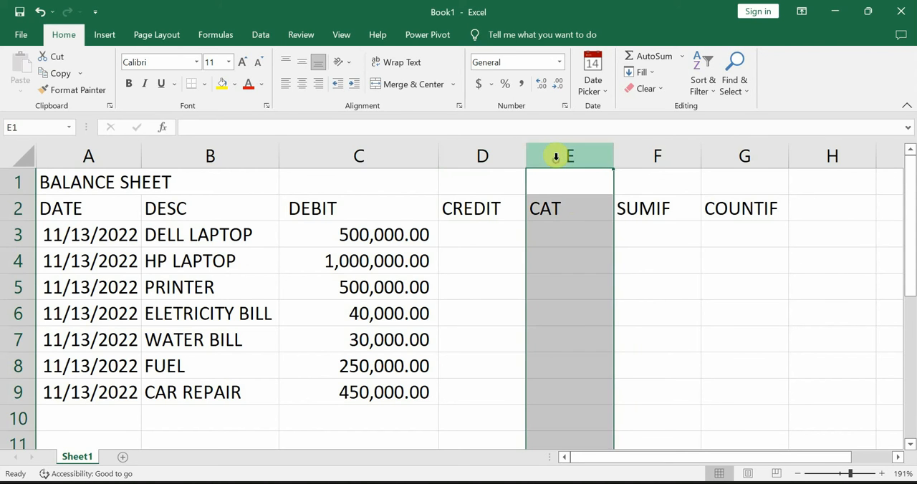
{"action": "left_click", "coordinate": [573, 207]}
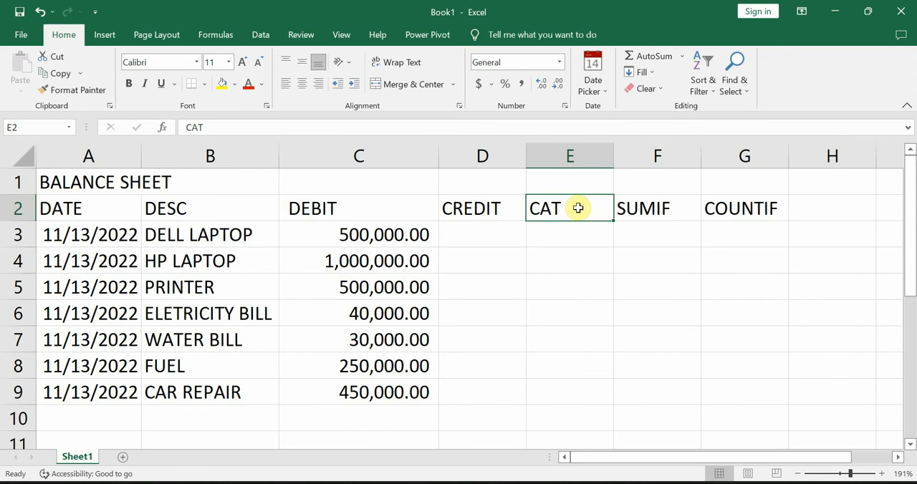
{"action": "type", "text": "CATE"}
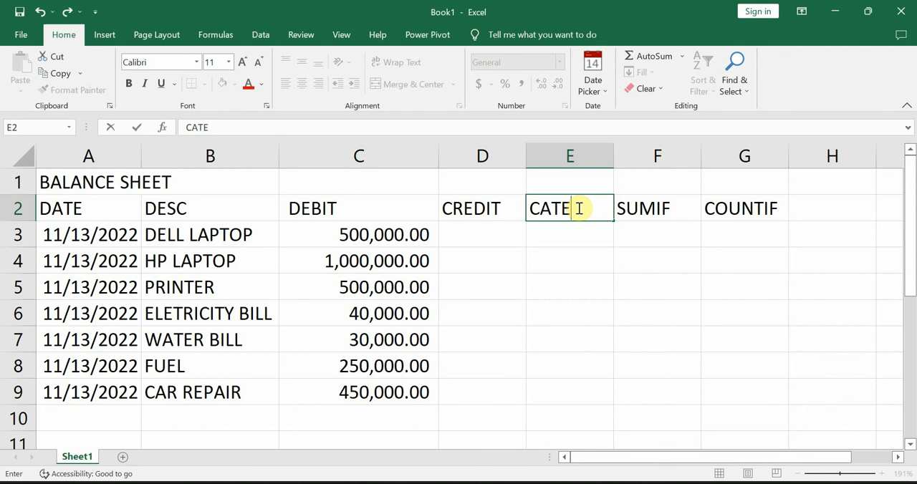
{"action": "type", "text": "GORY"}
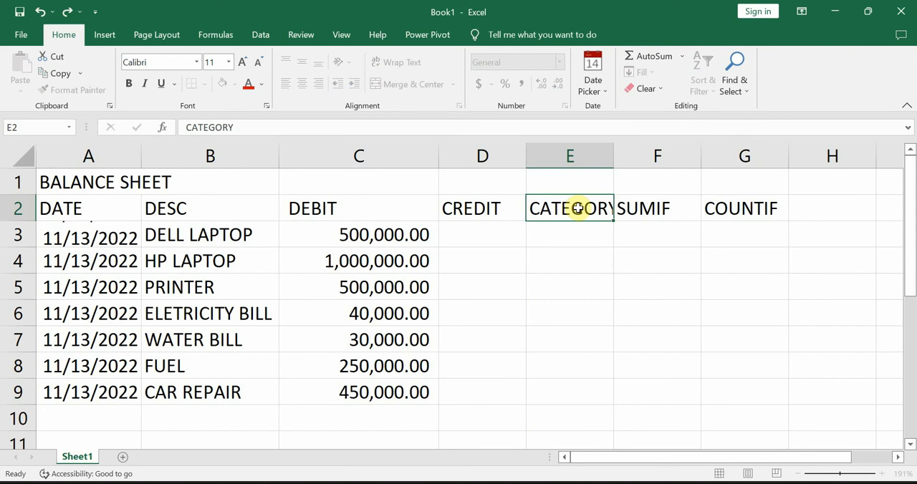
{"action": "key", "text": "Tab"}
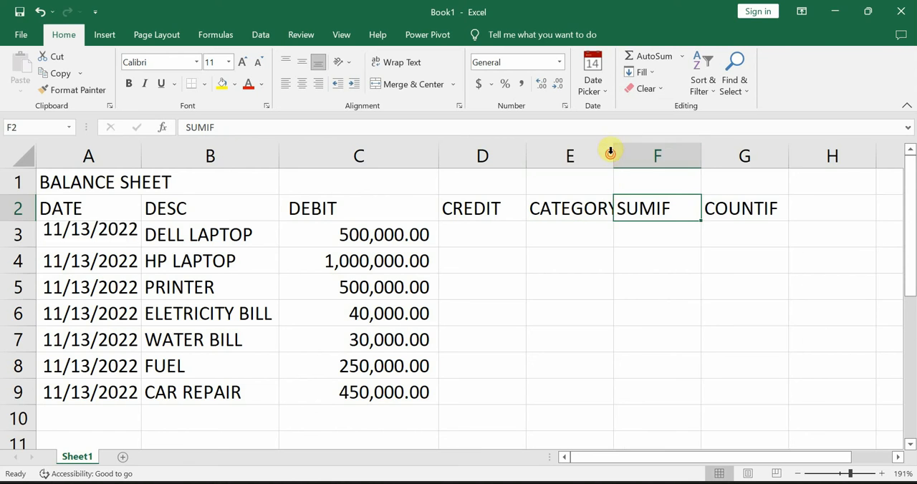
{"action": "double_click", "coordinate": [614, 152]}
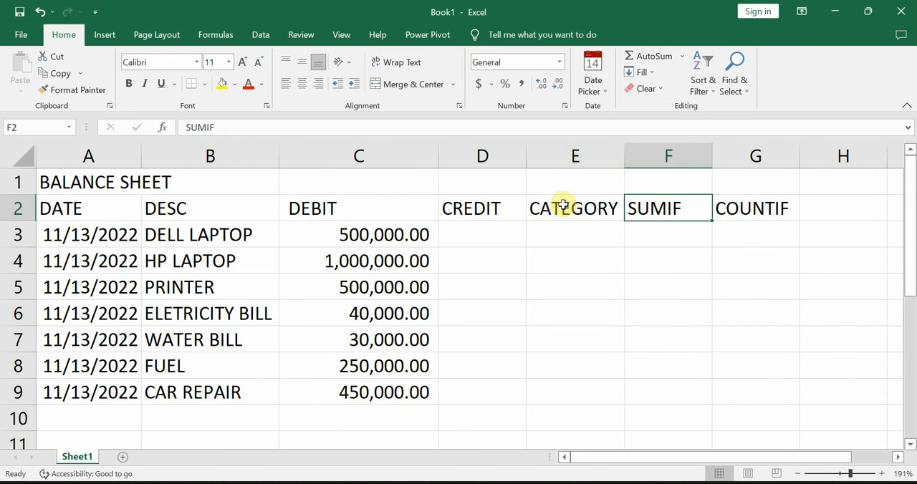
Step: Review the item descriptions by selecting cells B2:B9
{"action": "left_click", "coordinate": [568, 236]}
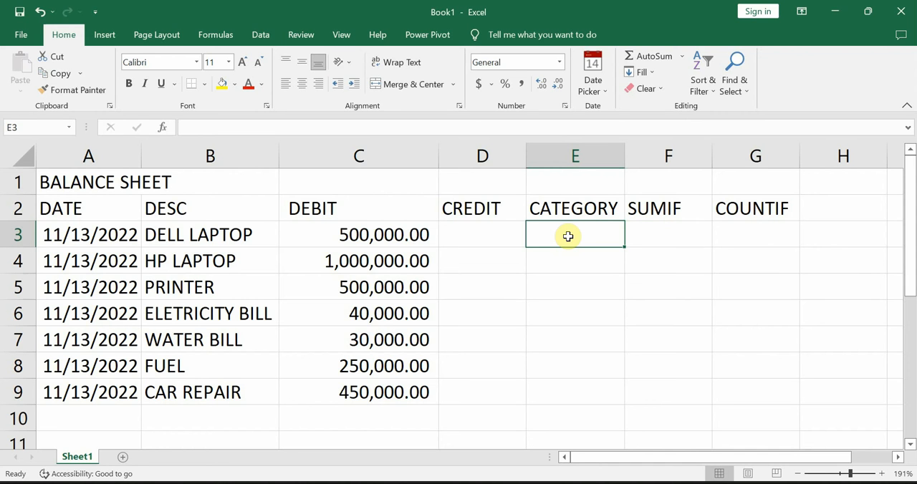
{"action": "left_click_drag", "start_coordinate": [180, 208], "coordinate": [187, 392]}
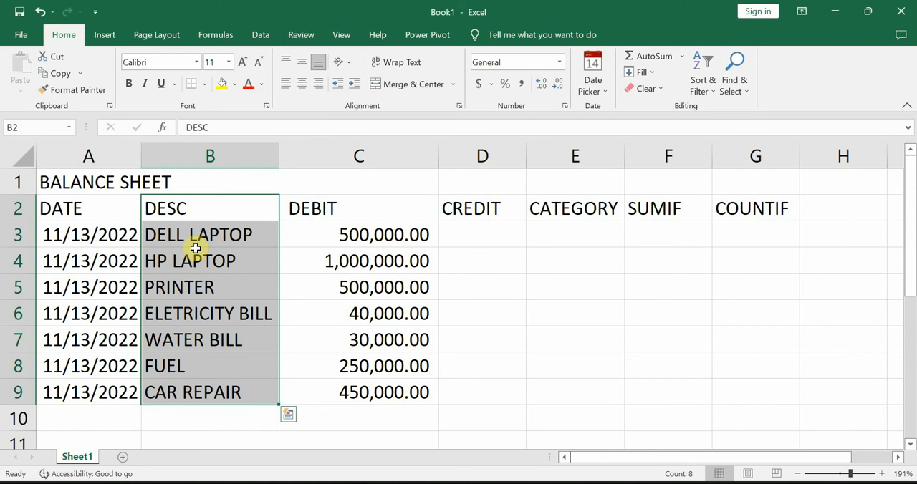
Step: Enter the categories LAPTOP, LAPTOP and OFFICE for the Dell laptop, HP laptop and printer in E3:E5
{"action": "left_click", "coordinate": [577, 235]}
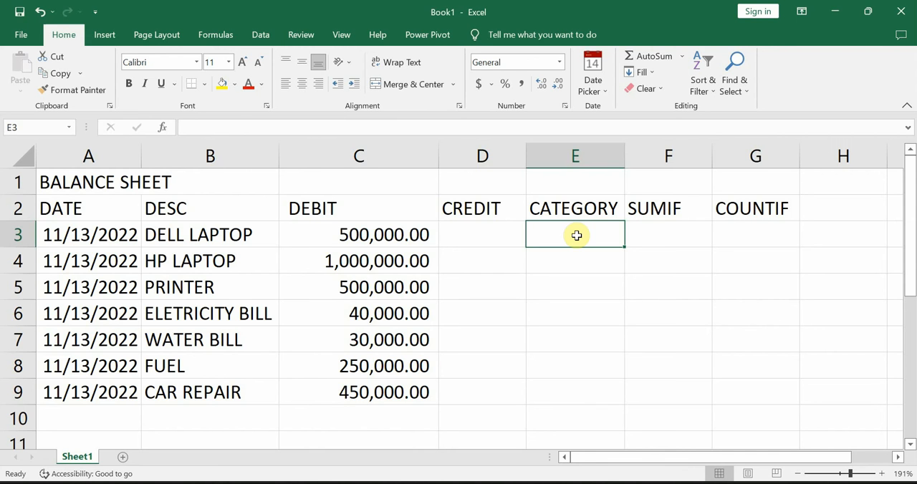
{"action": "left_click", "coordinate": [231, 233]}
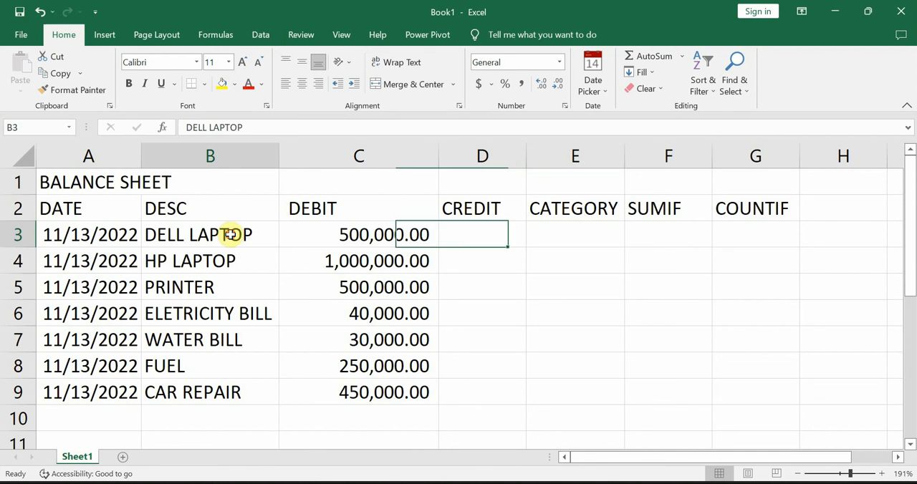
{"action": "left_click", "coordinate": [202, 263]}
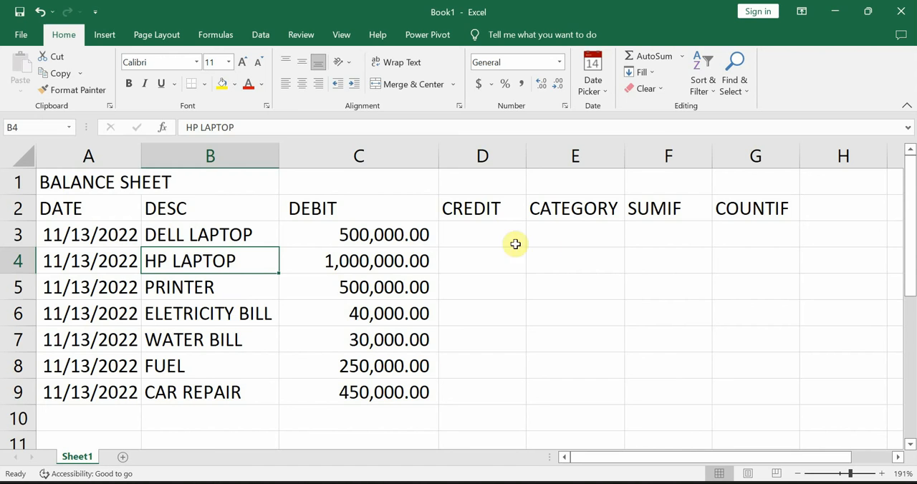
{"action": "left_click", "coordinate": [581, 236]}
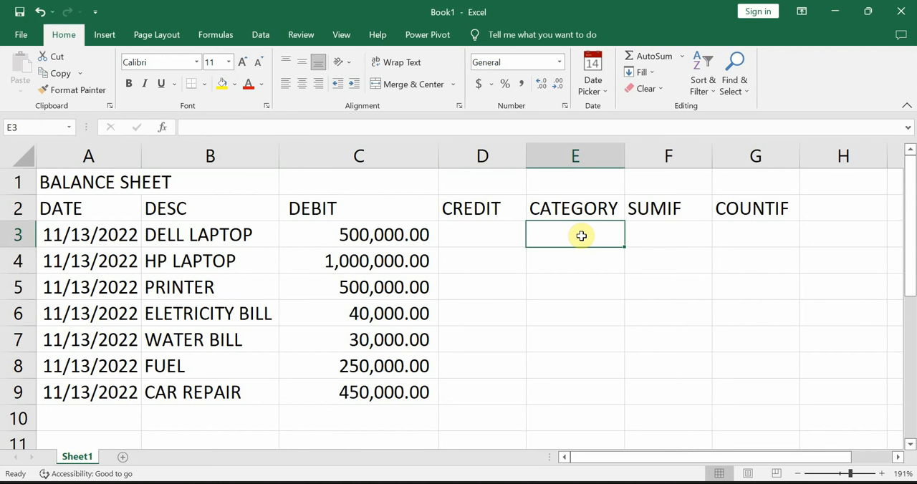
{"action": "type", "text": "LAPTOP"}
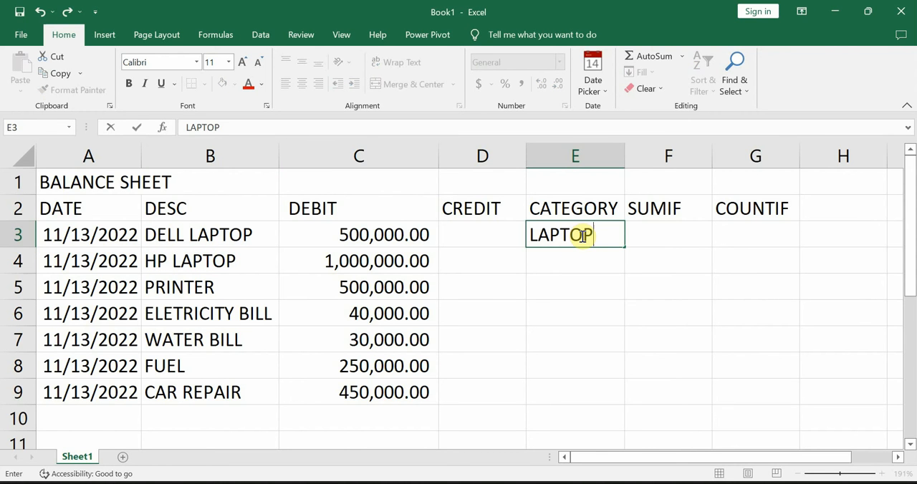
{"action": "key", "text": "Return"}
{"action": "type", "text": "LAPTOP"}
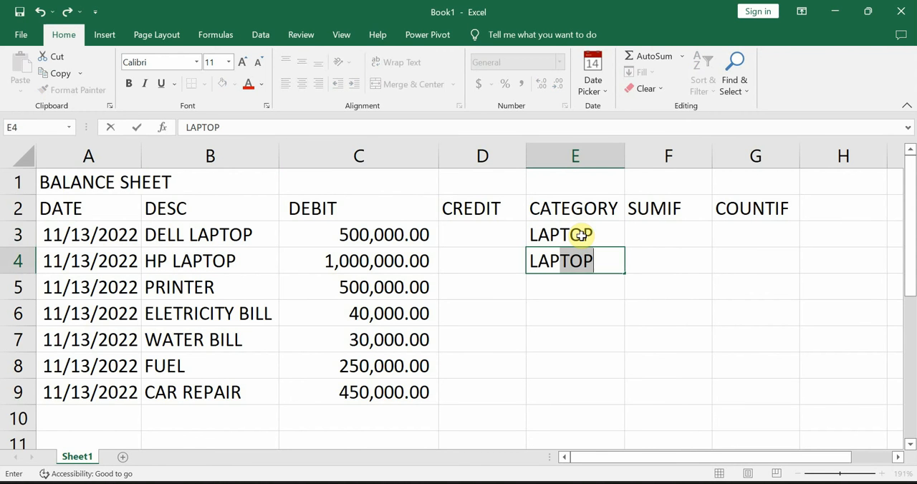
{"action": "key", "text": "Return"}
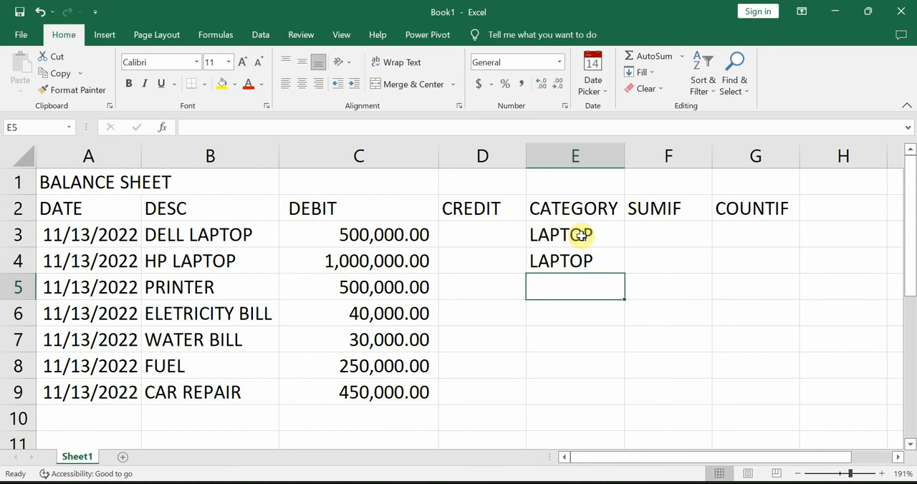
{"action": "type", "text": "OFFICE"}
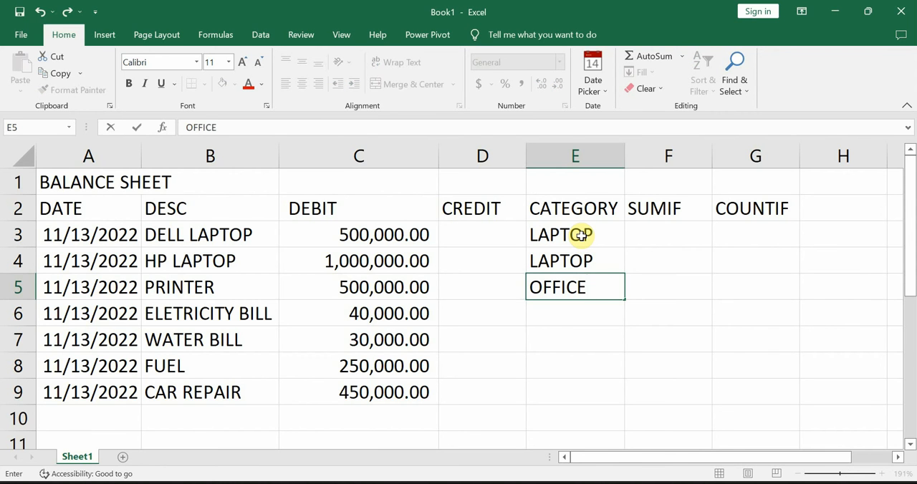
{"action": "key", "text": "Return"}
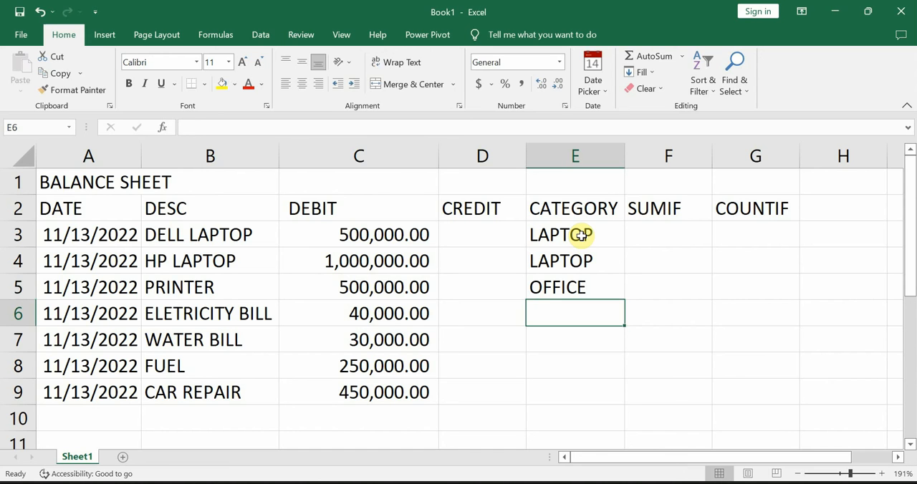
Step: Enter the category BILL for the electricity and water bills and CAR for fuel and car repair in E6:E9
{"action": "type", "text": "BILL"}
{"action": "key", "text": "Return"}
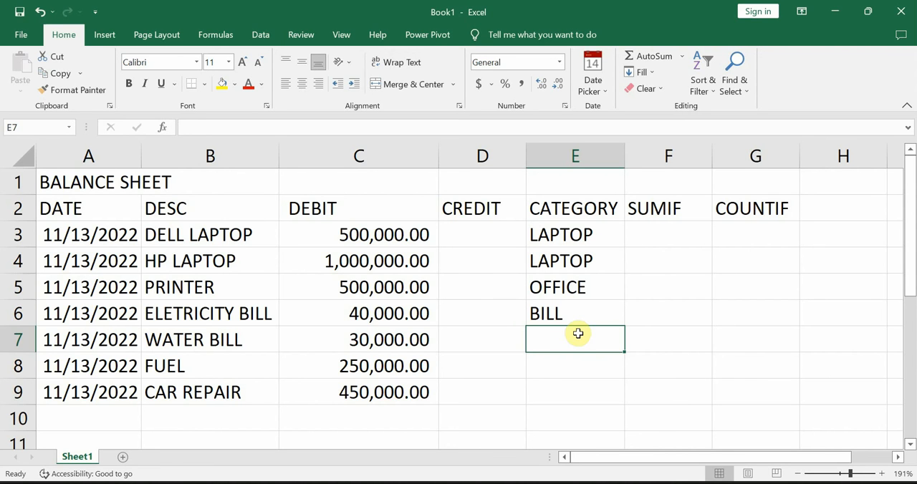
{"action": "type", "text": "BILL"}
{"action": "key", "text": "Return"}
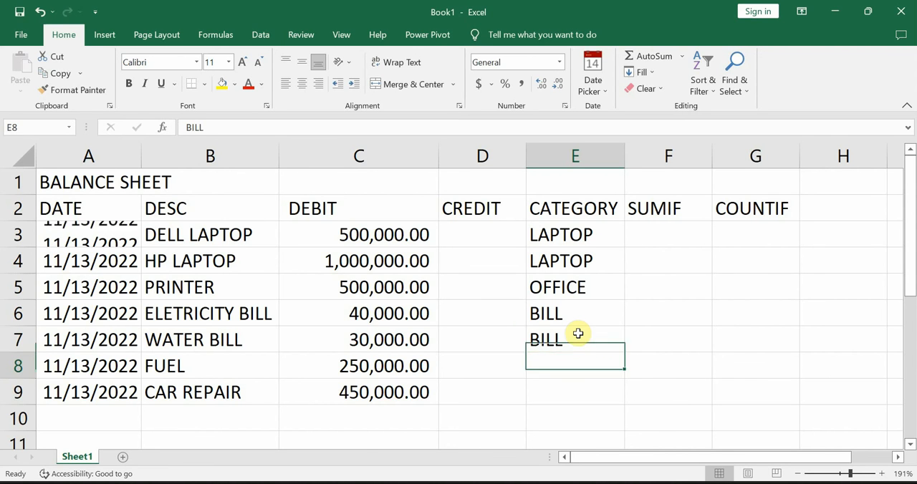
{"action": "type", "text": "AR"}
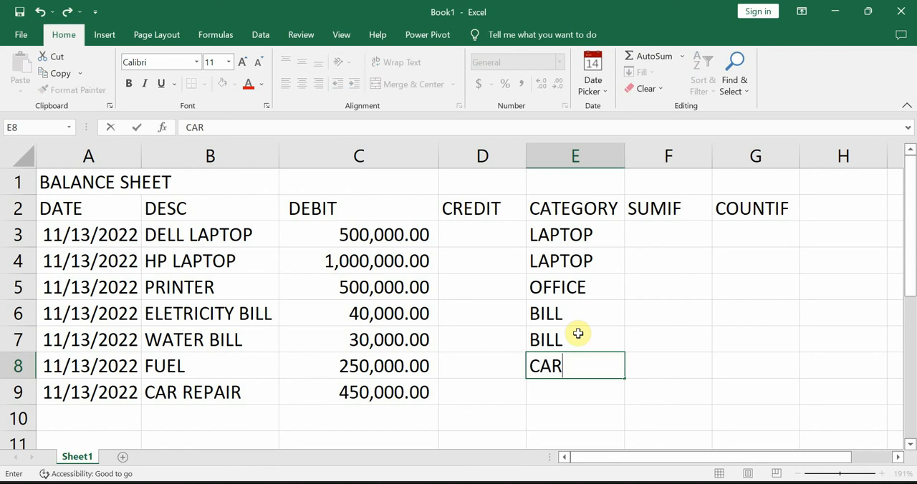
{"action": "key", "text": "Return"}
{"action": "type", "text": "CAR"}
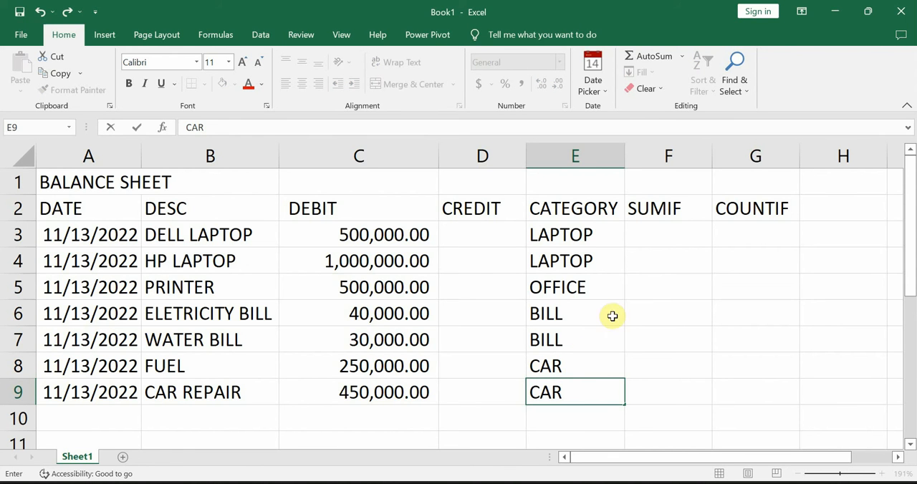
Step: Enter the formula =SUMIF(E3:E9,"LAPTOP",C3:C9) in F3 to total the laptop debits
{"action": "left_click", "coordinate": [645, 235]}
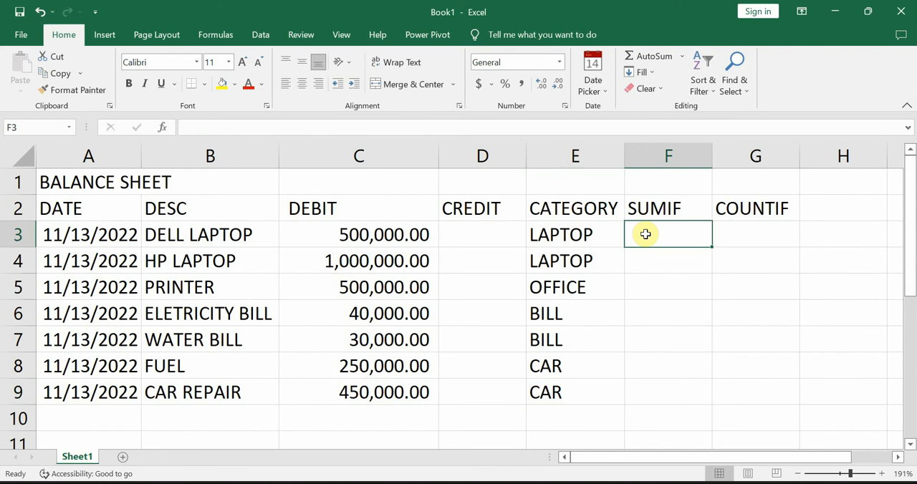
{"action": "type", "text": "="}
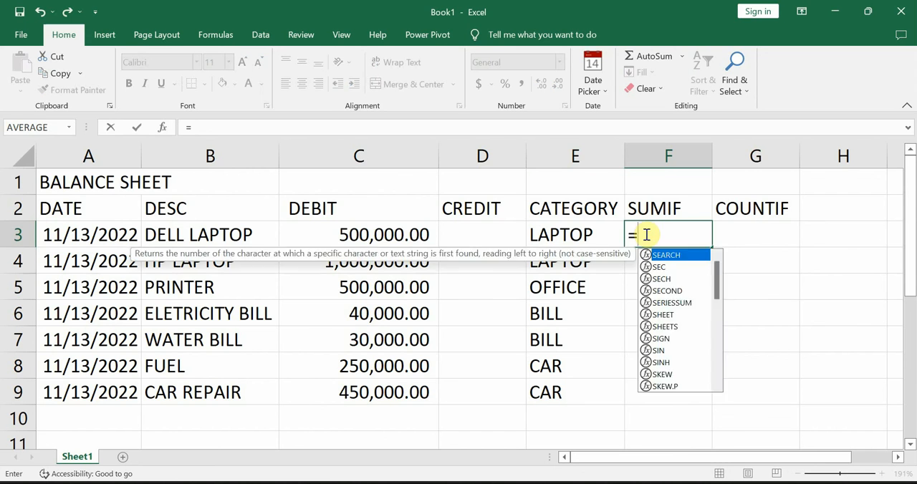
{"action": "type", "text": "SUMIF"}
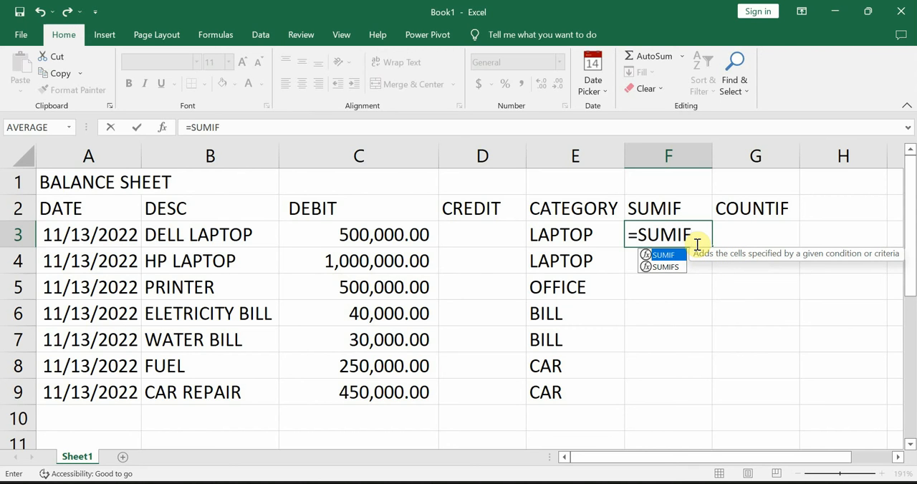
{"action": "type", "text": "("}
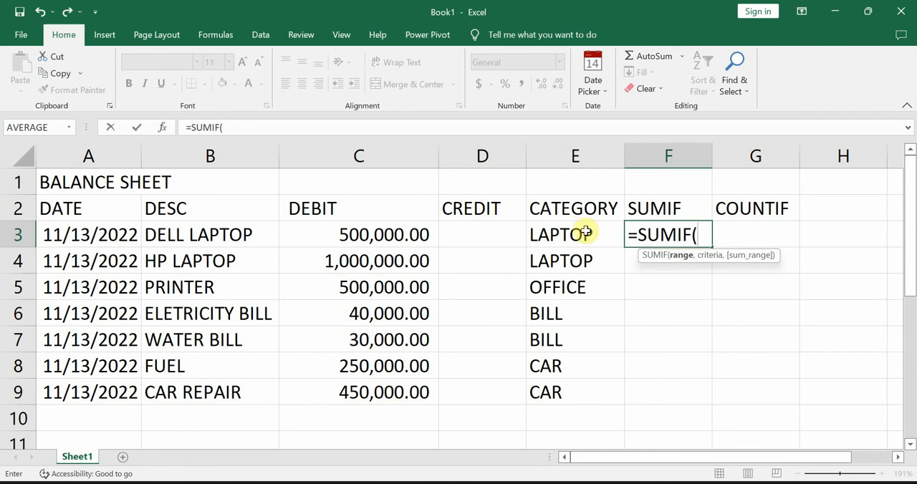
{"action": "left_click_drag", "start_coordinate": [557, 234], "coordinate": [554, 385]}
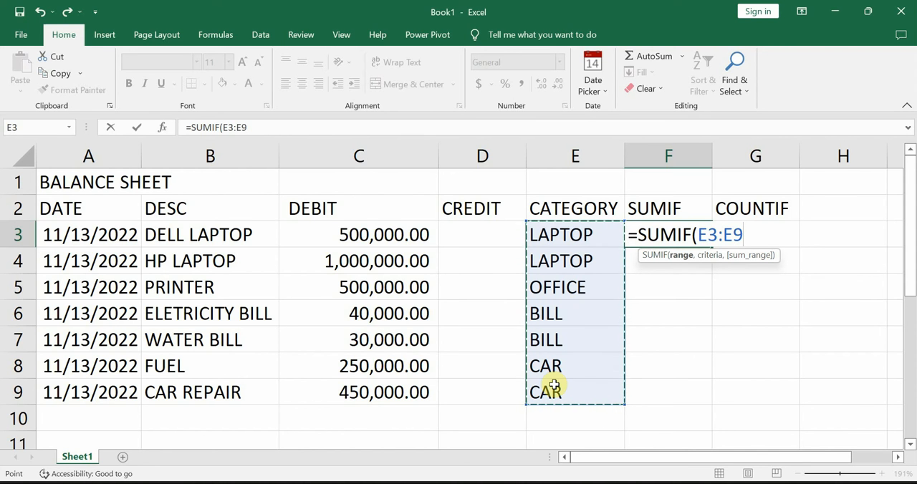
{"action": "type", "text": ","}
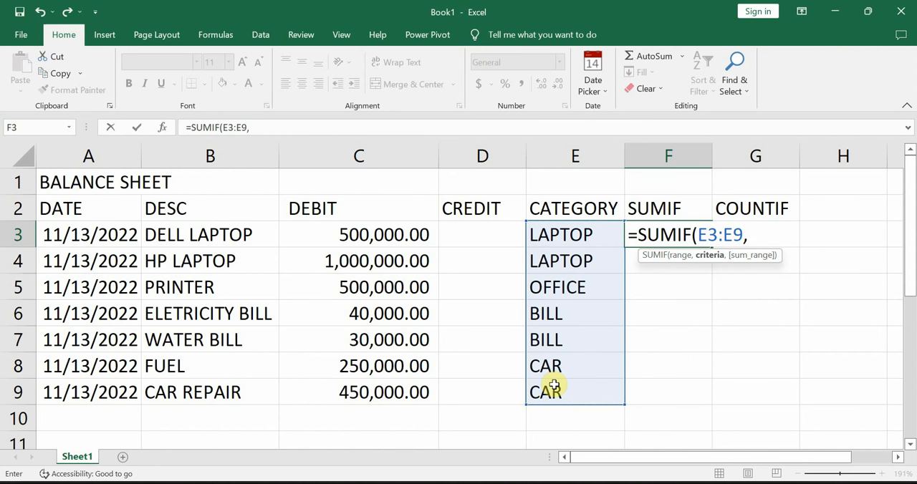
{"action": "type", "text": "\"LAPT"}
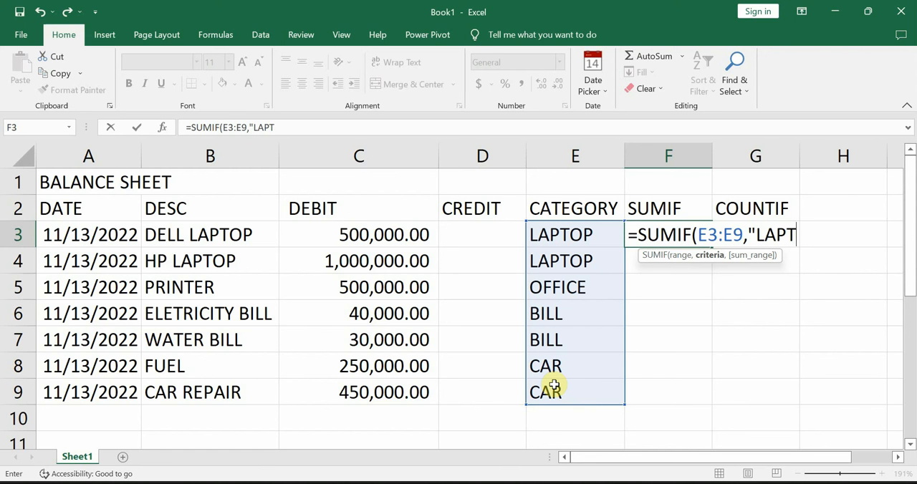
{"action": "type", "text": "OP\""}
{"action": "type", "text": ","}
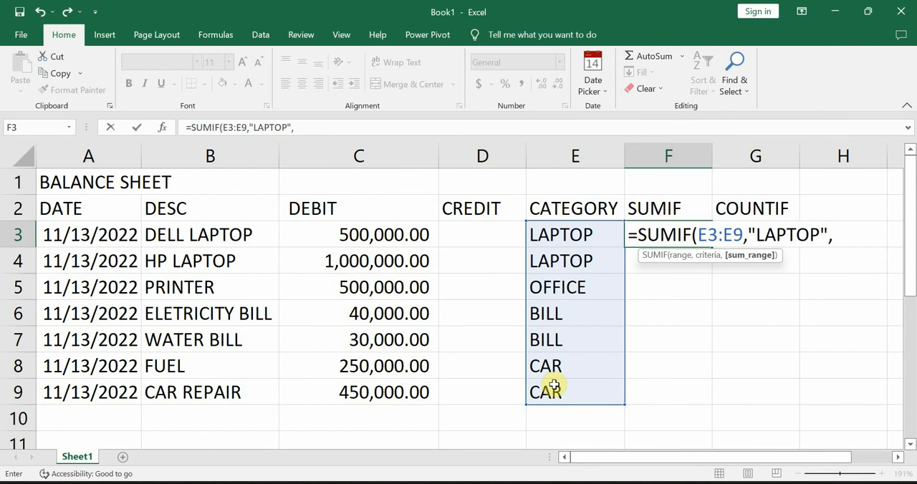
{"action": "left_click_drag", "start_coordinate": [375, 235], "coordinate": [374, 384]}
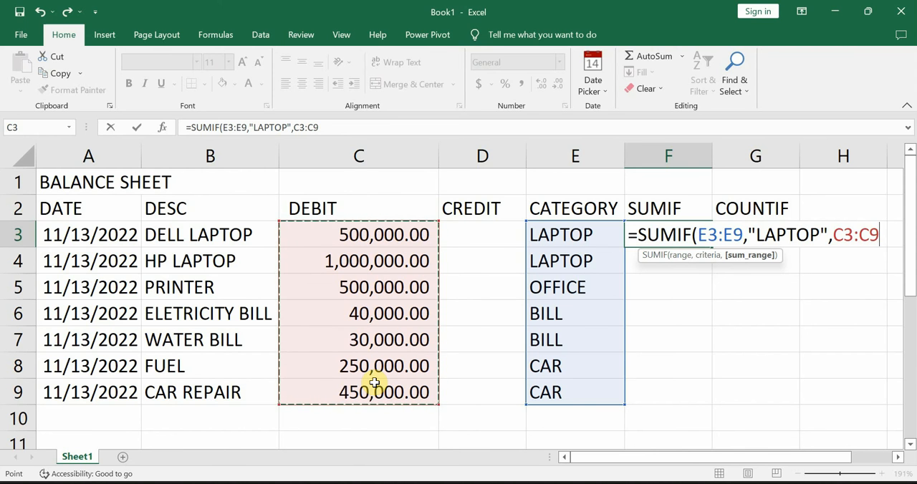
{"action": "type", "text": ")"}
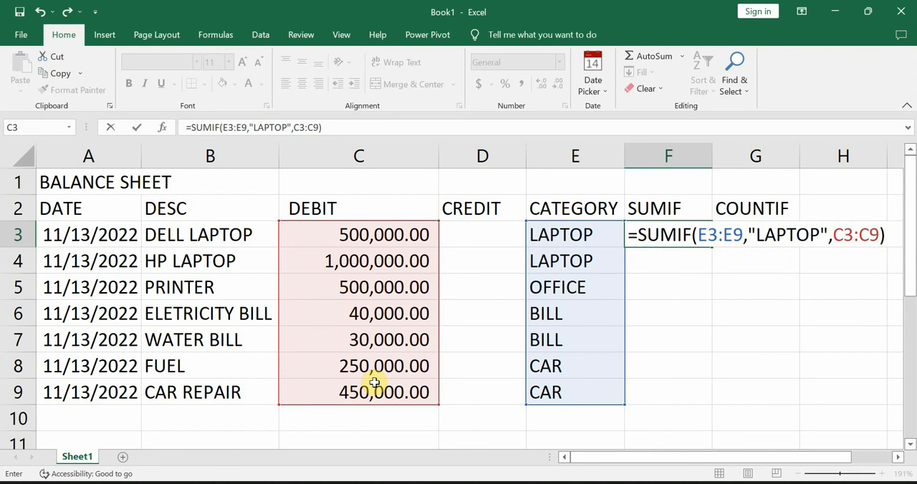
{"action": "key", "text": "Return"}
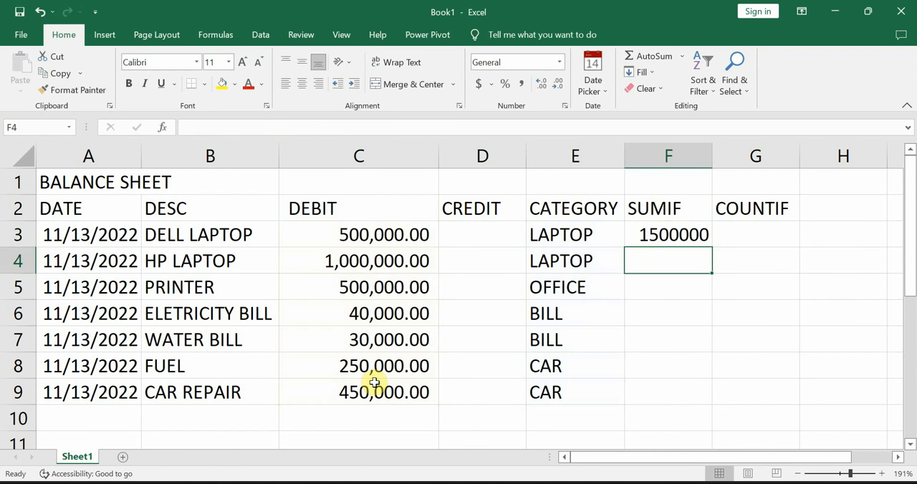
Step: Format the SUMIF result in F3 with the comma number style and check it against the laptop rows B3:C4
{"action": "left_click", "coordinate": [666, 242]}
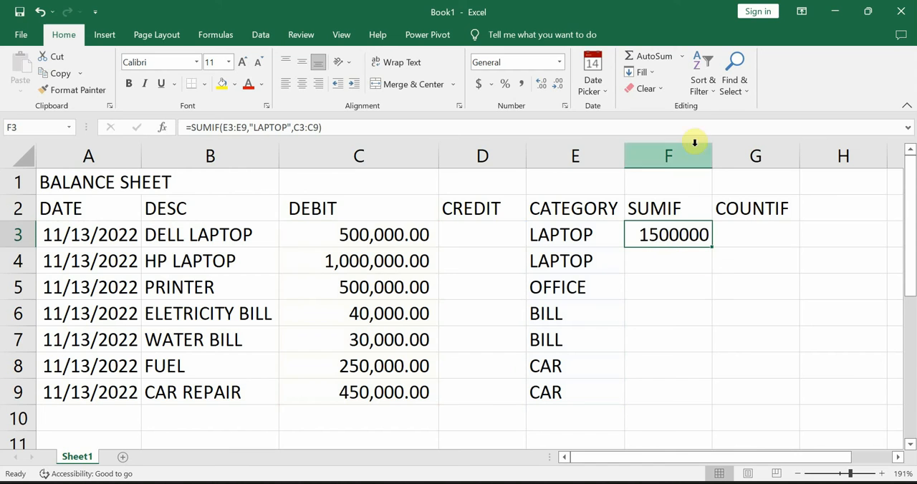
{"action": "left_click", "coordinate": [522, 83]}
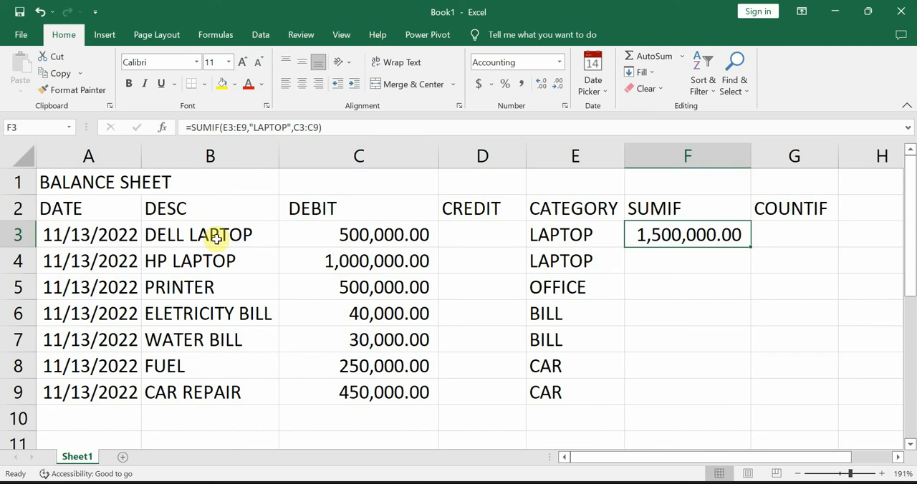
{"action": "left_click_drag", "start_coordinate": [217, 239], "coordinate": [352, 256]}
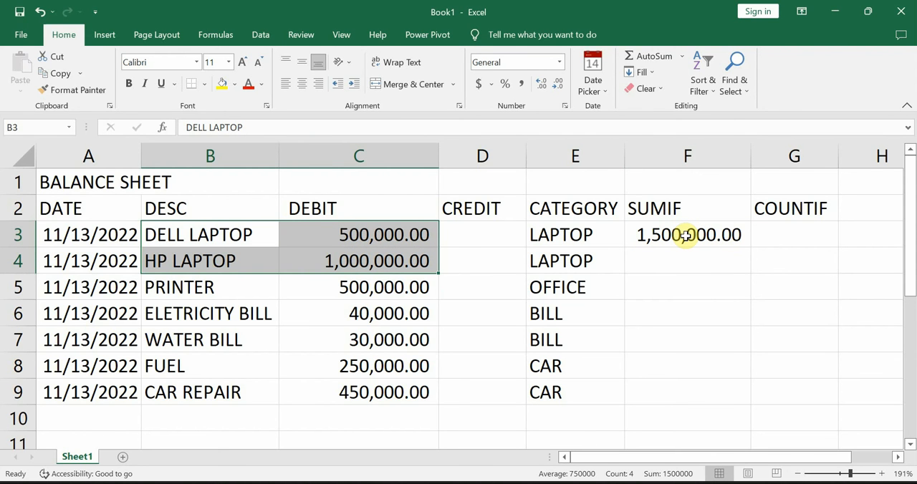
Step: Add an AutoSum total of the DEBIT column in C11
{"action": "left_click_drag", "start_coordinate": [374, 232], "coordinate": [364, 388]}
{"action": "left_click_drag", "start_coordinate": [385, 232], "coordinate": [379, 432]}
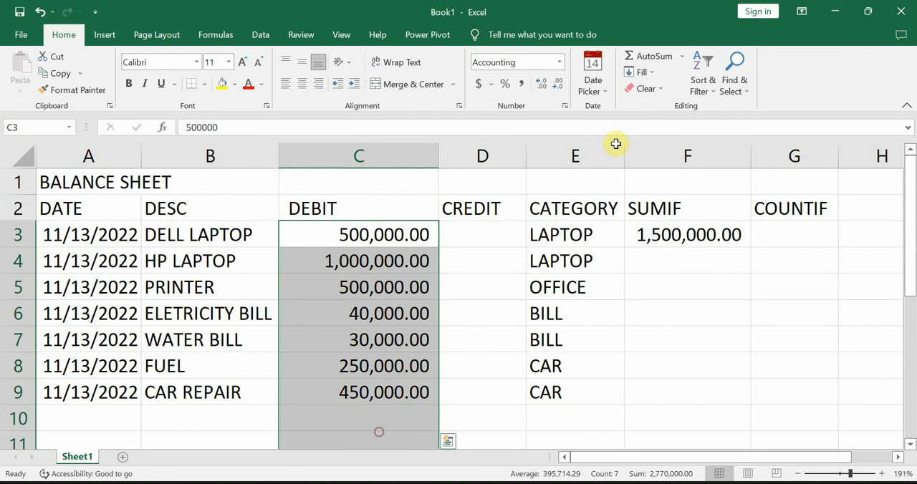
{"action": "left_click", "coordinate": [651, 56]}
{"action": "scroll", "coordinate": [558, 270], "scroll_direction": "down", "scroll_amount": 1}
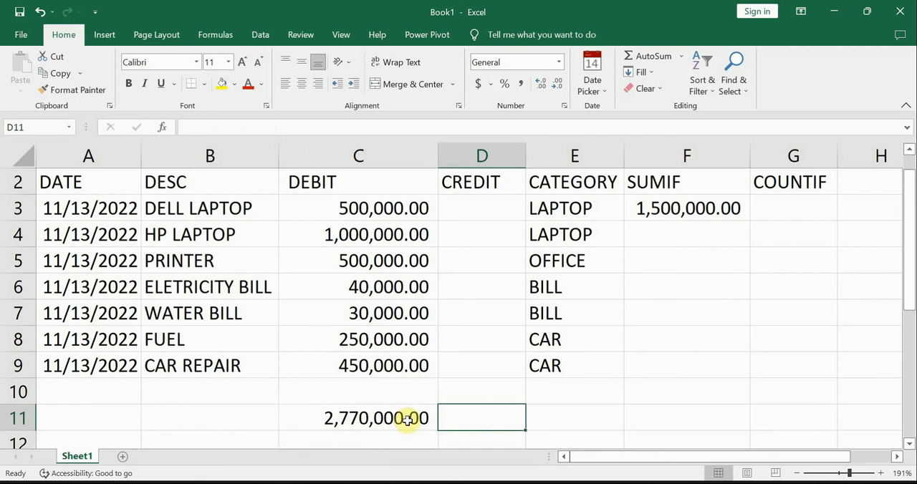
{"action": "left_click", "coordinate": [407, 420]}
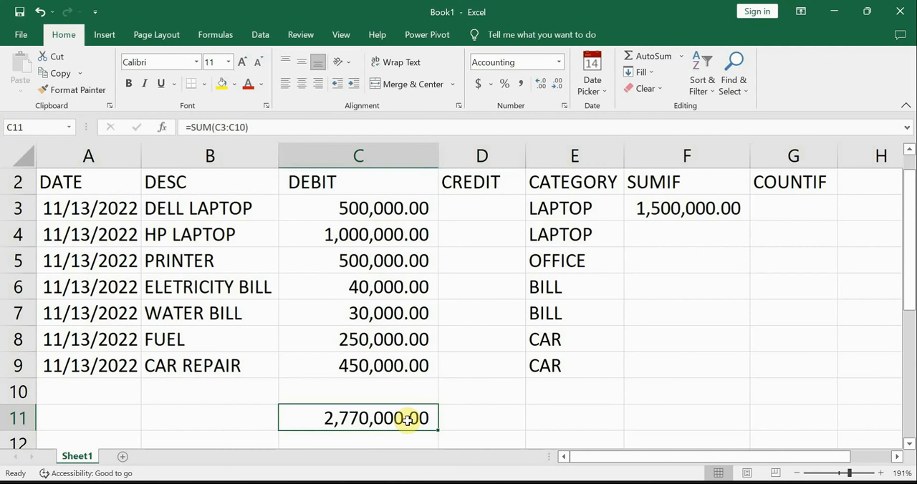
Step: Compare the debit total in C11 with the SUMIF result and inspect the ranges in the F3 formula
{"action": "scroll", "coordinate": [418, 356], "scroll_direction": "up", "scroll_amount": 1}
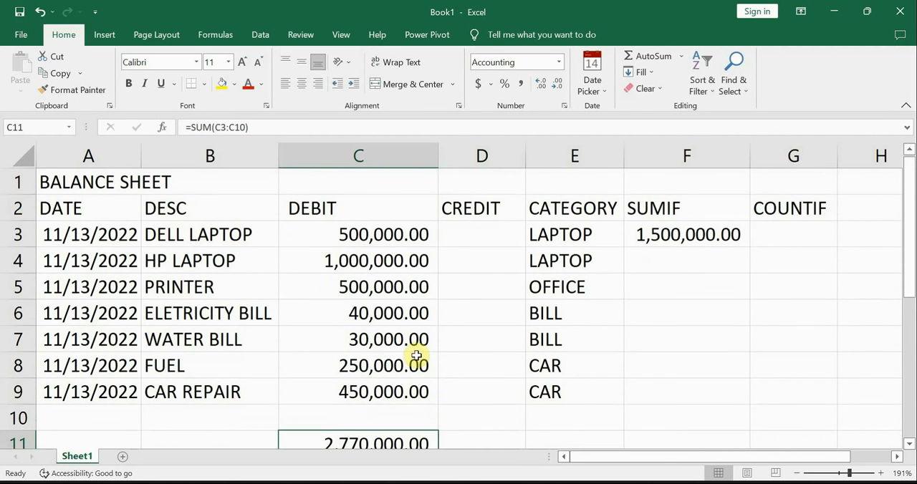
{"action": "scroll", "coordinate": [416, 357], "scroll_direction": "down", "scroll_amount": 1}
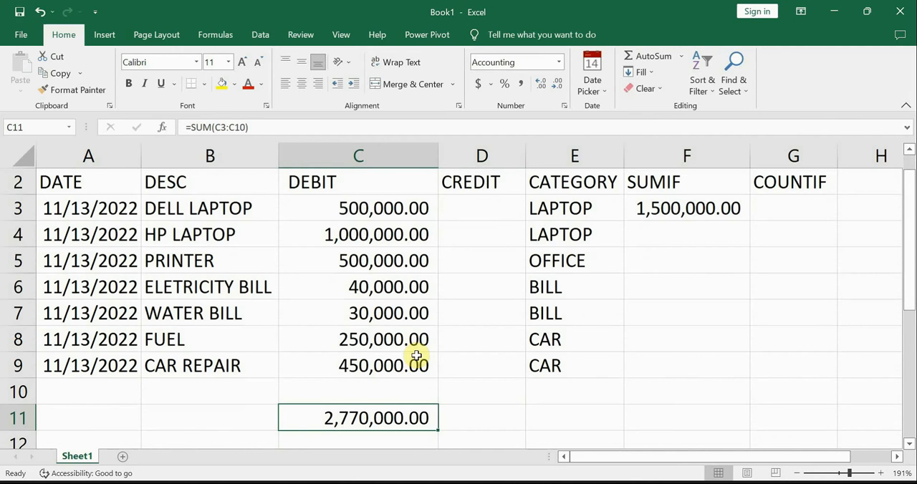
{"action": "left_click", "coordinate": [706, 208]}
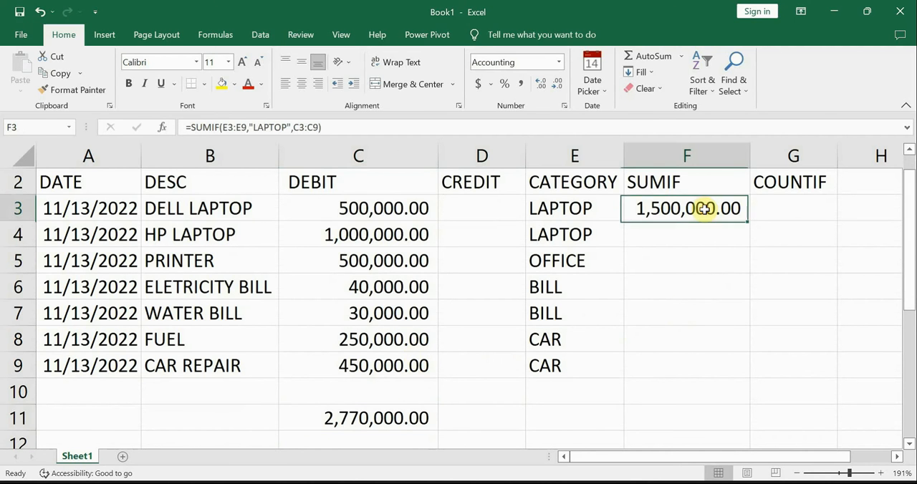
{"action": "double_click", "coordinate": [705, 209]}
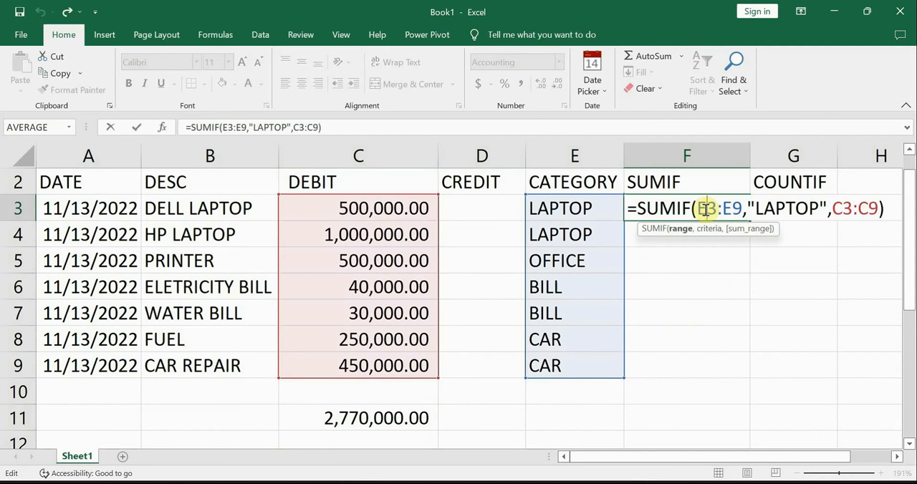
{"action": "key", "text": "Return"}
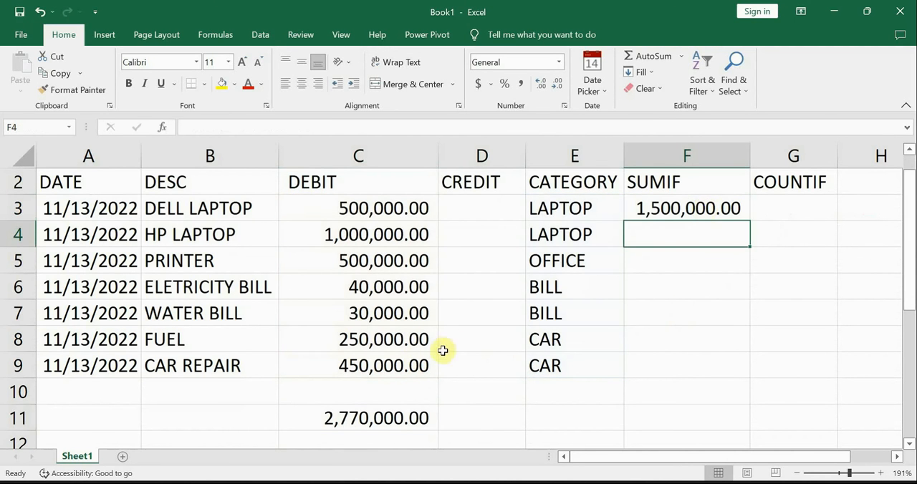
Step: Insert a blank column between the CATEGORY and SUMIF columns
{"action": "left_click", "coordinate": [332, 419]}
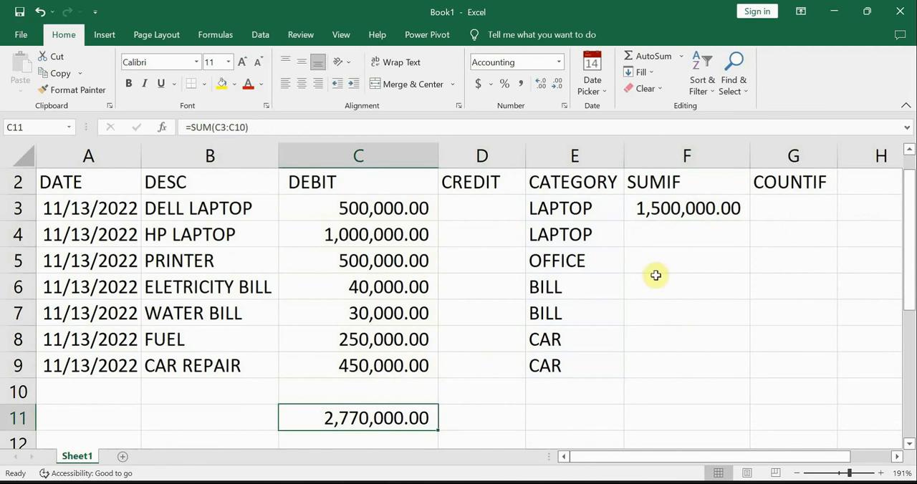
{"action": "left_click", "coordinate": [687, 206]}
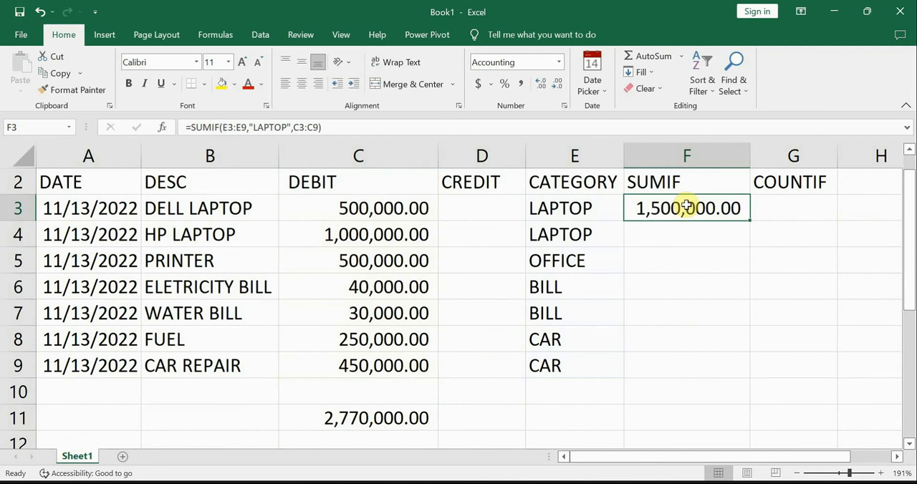
{"action": "right_click", "coordinate": [674, 159]}
{"action": "left_click", "coordinate": [651, 210]}
{"action": "left_click", "coordinate": [668, 208]}
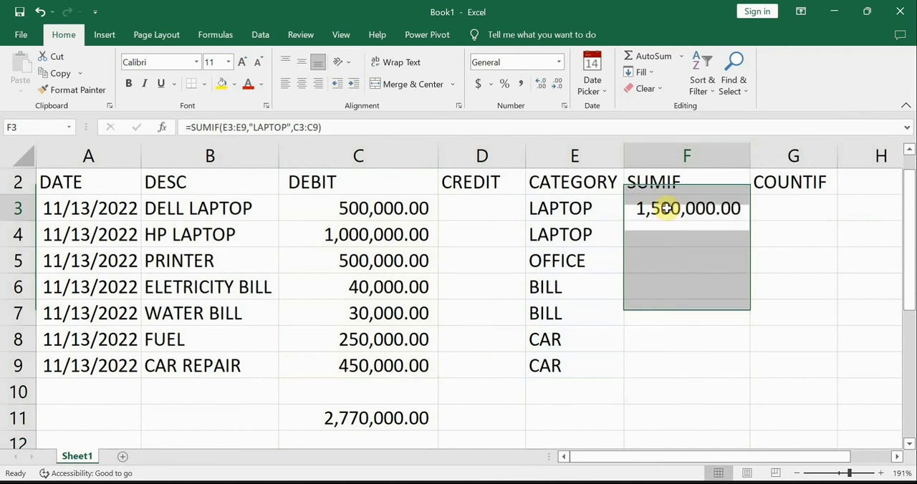
{"action": "left_click", "coordinate": [663, 159]}
{"action": "right_click", "coordinate": [663, 159]}
{"action": "left_click", "coordinate": [716, 291]}
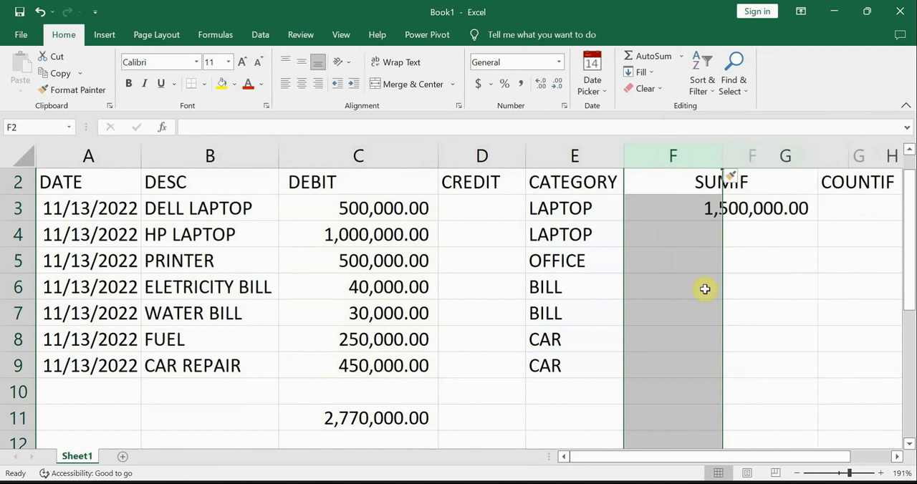
Step: Enter the header TAGS in F2 and the tag LAPTOP in F3
{"action": "left_click", "coordinate": [686, 188]}
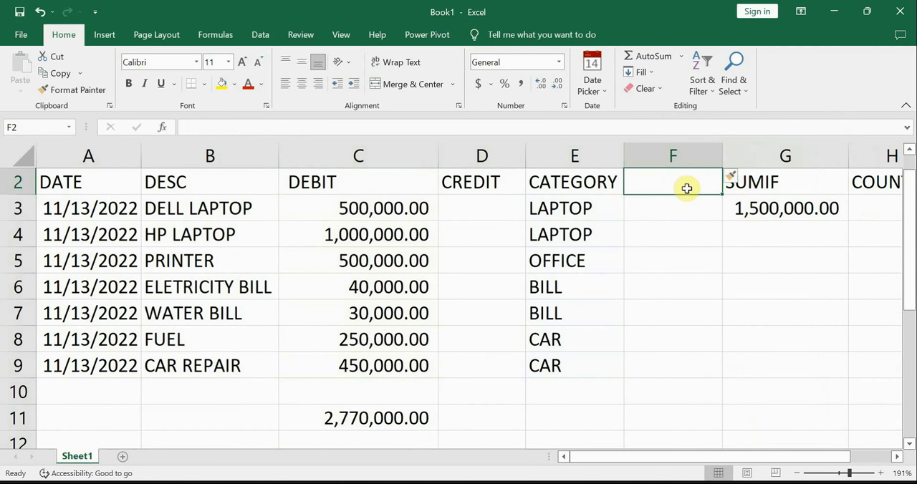
{"action": "type", "text": "CAT"}
{"action": "key", "text": "BackSpace"}
{"action": "key", "text": "BackSpace"}
{"action": "key", "text": "BackSpace"}
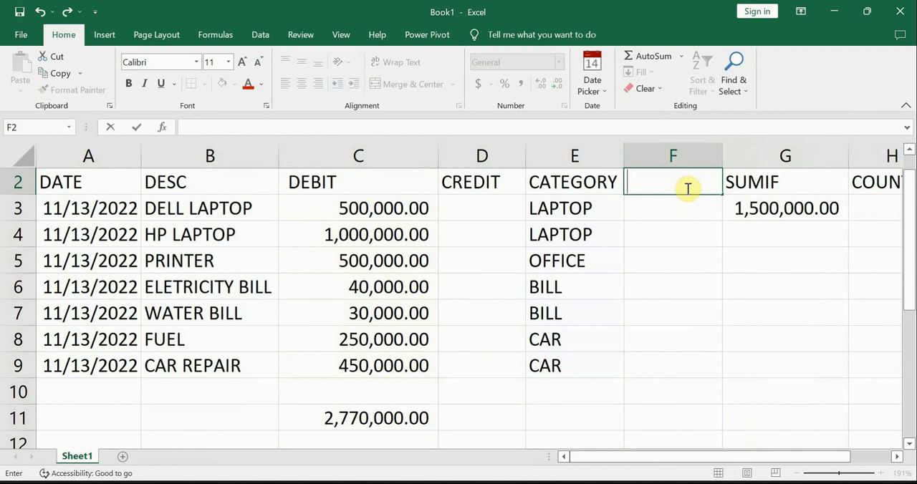
{"action": "type", "text": "TAGS"}
{"action": "key", "text": "Return"}
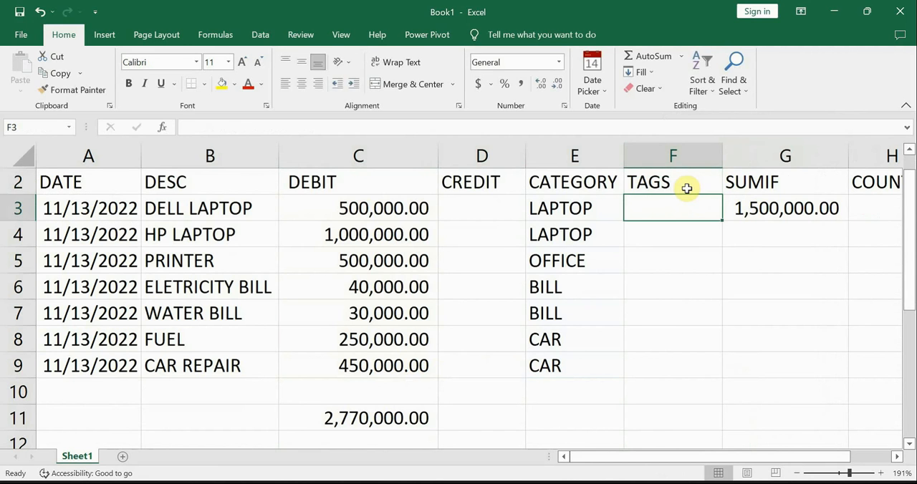
{"action": "type", "text": "LAPTOP"}
{"action": "key", "text": "Tab"}
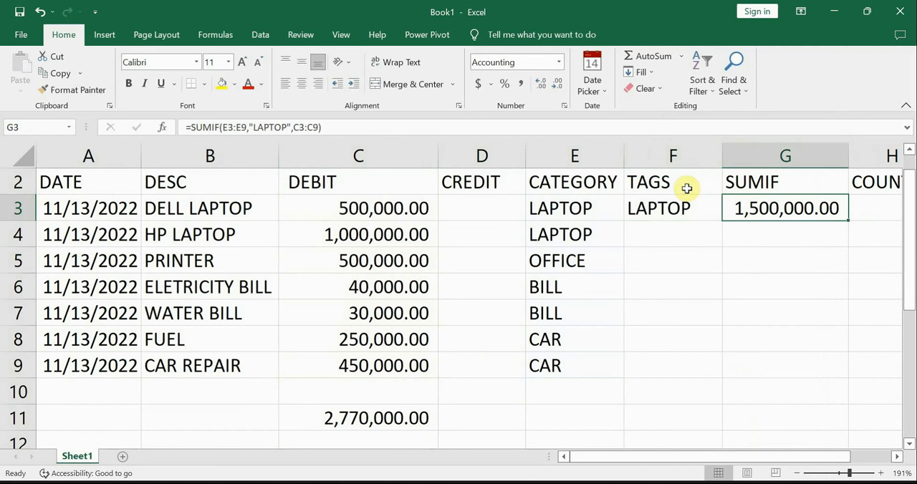
Step: Replace the "LAPTOP" criterion in the G3 SUMIF formula with a reference to F3 and review the edited formula
{"action": "double_click", "coordinate": [791, 208]}
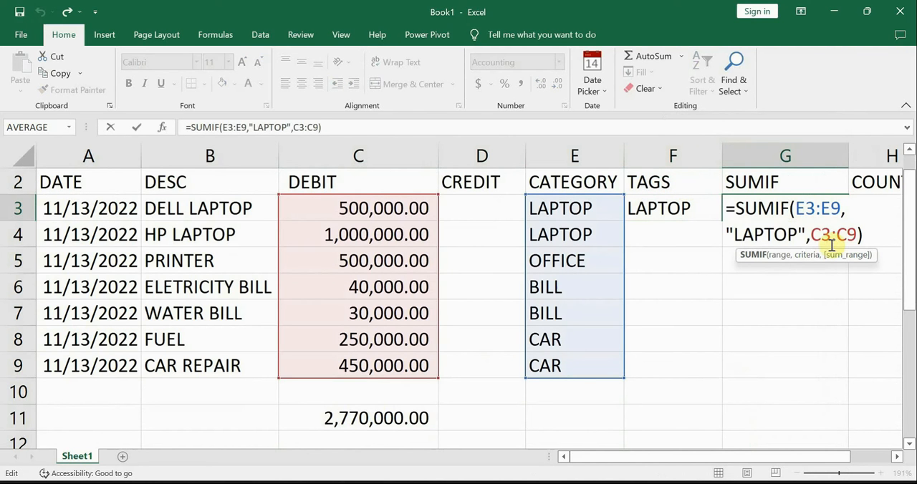
{"action": "left_click_drag", "start_coordinate": [804, 234], "coordinate": [730, 230]}
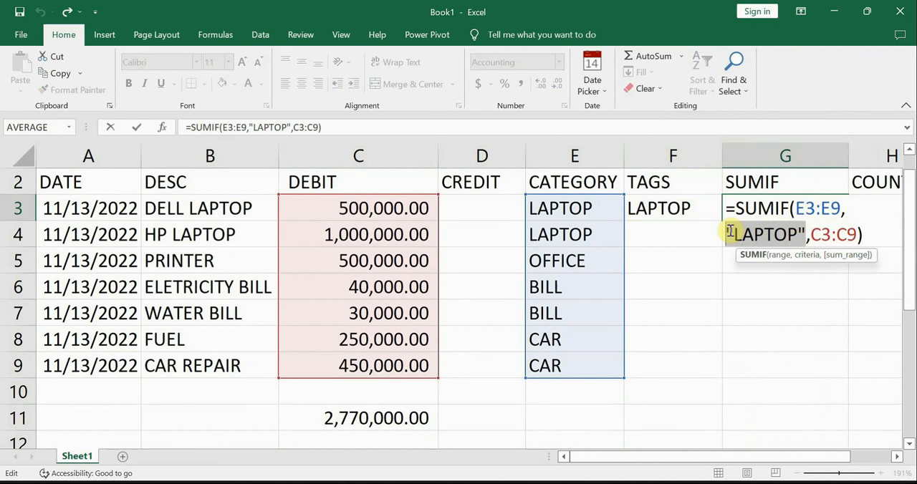
{"action": "key", "text": "BackSpace"}
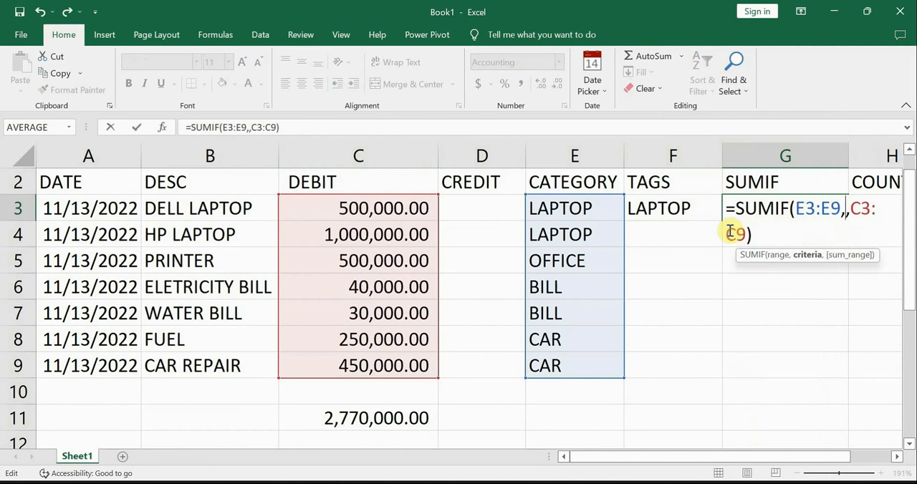
{"action": "left_click", "coordinate": [673, 205]}
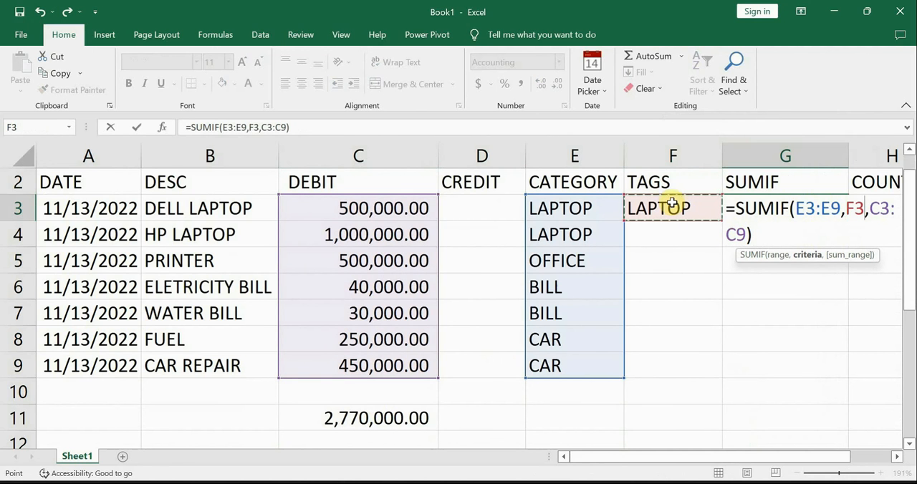
{"action": "key", "text": "Return"}
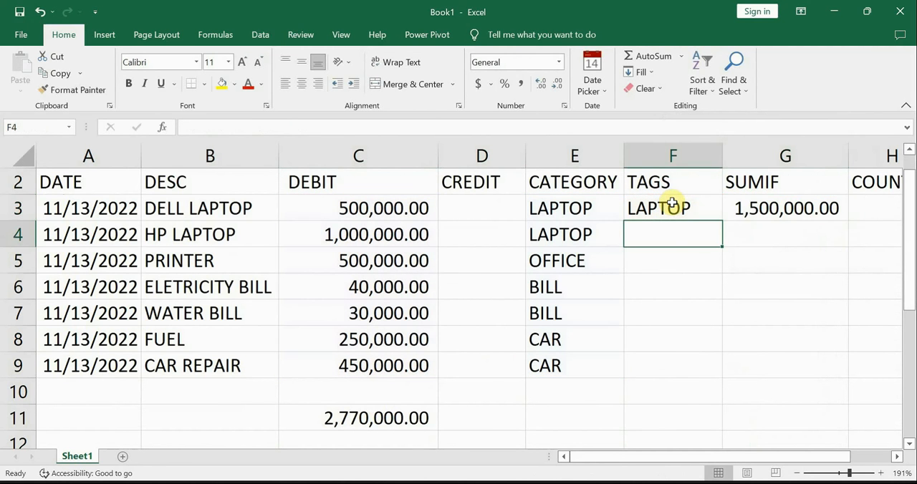
{"action": "left_click", "coordinate": [777, 207]}
{"action": "double_click", "coordinate": [784, 205]}
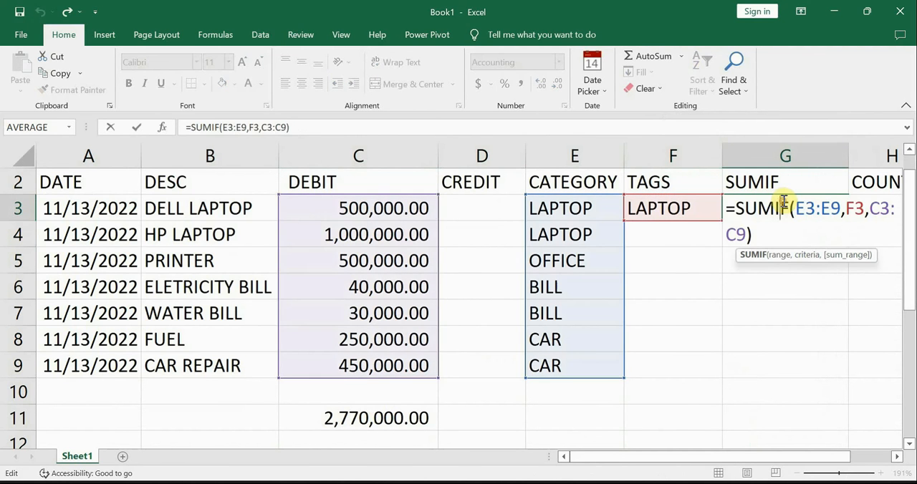
{"action": "key", "text": "Return"}
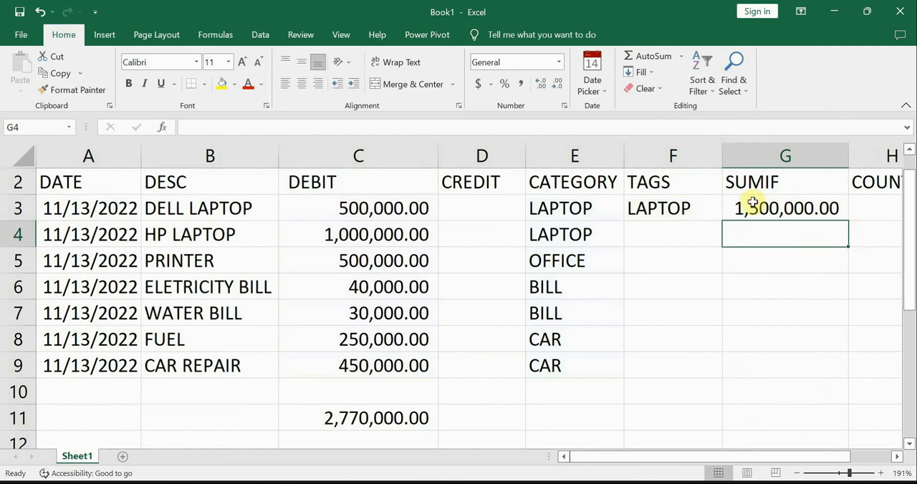
Step: Clear the LAPTOP tag in F3 to test how the SUMIF formula responds, and undo the deletion
{"action": "left_click", "coordinate": [690, 207]}
{"action": "key", "text": "BackSpace"}
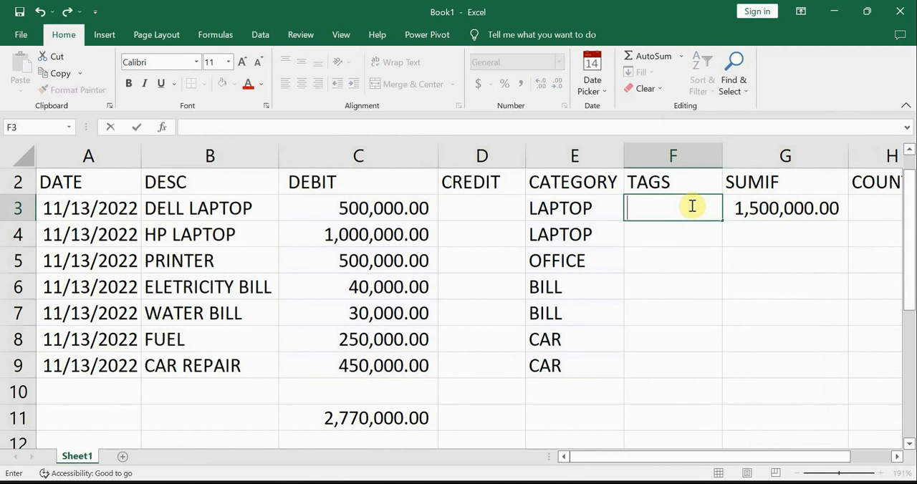
{"action": "key", "text": "Return"}
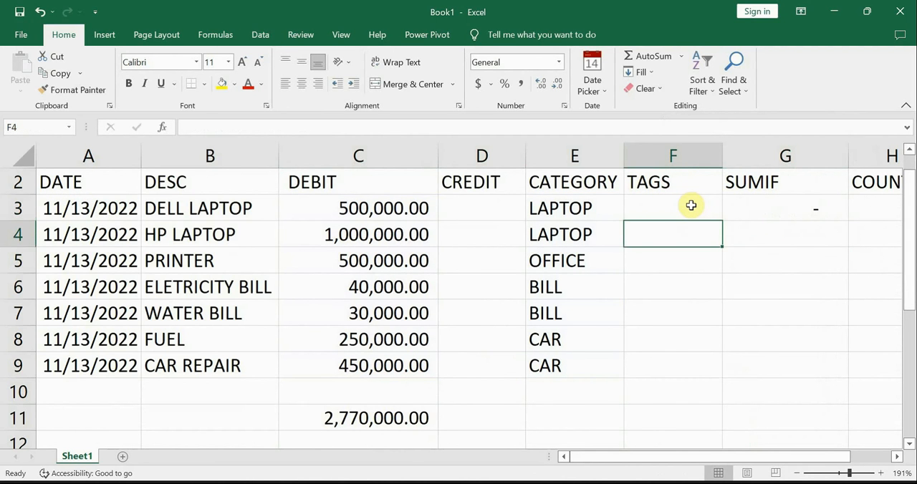
{"action": "key", "text": "ctrl+z"}
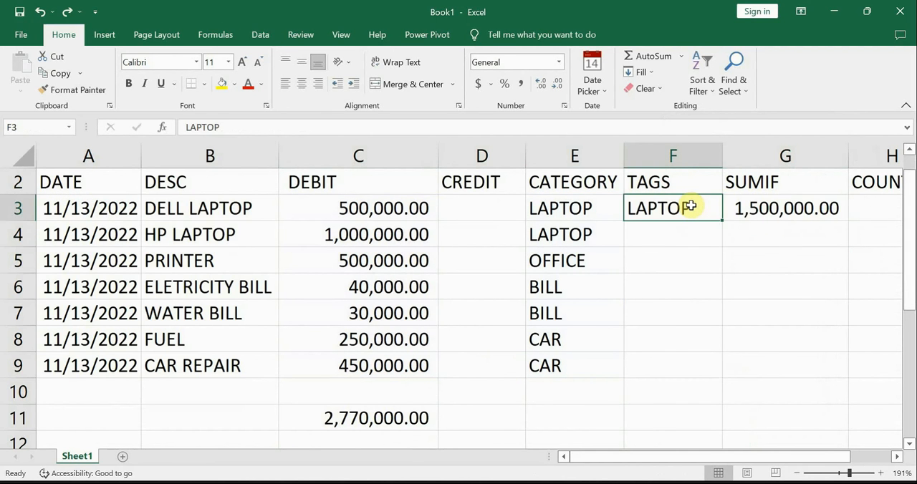
Step: Enter the tag OFFICE in F4
{"action": "left_click", "coordinate": [695, 235]}
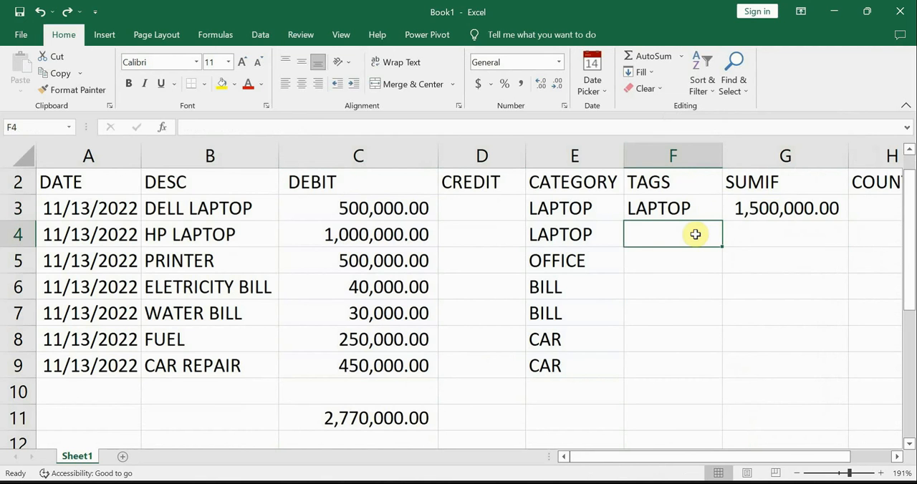
{"action": "type", "text": "OFFICE"}
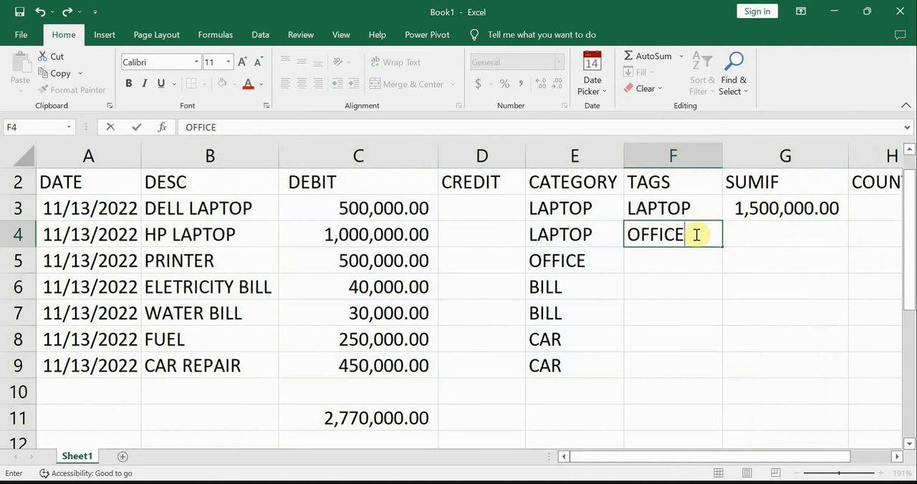
{"action": "key", "text": "Tab"}
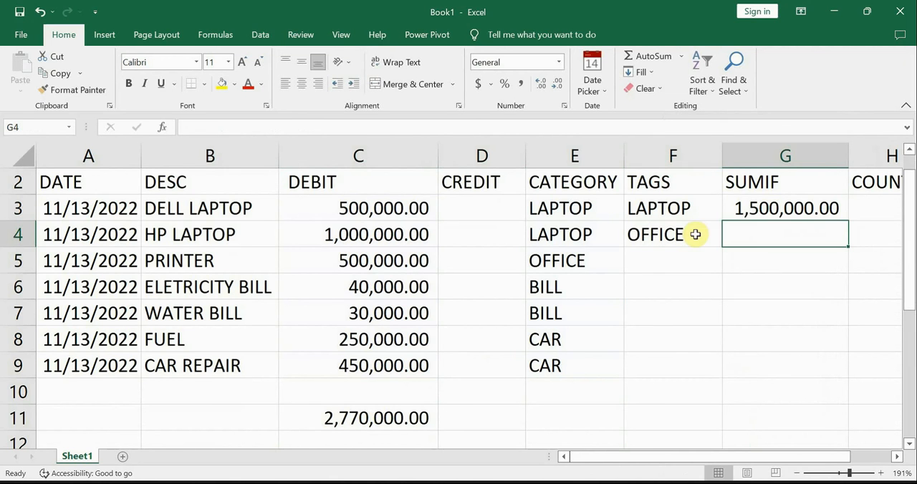
Step: Enter a SUMIF formula in G4 with range E3:E9, criterion F4 and sum range C3:C9 to total the office debits
{"action": "type", "text": "="}
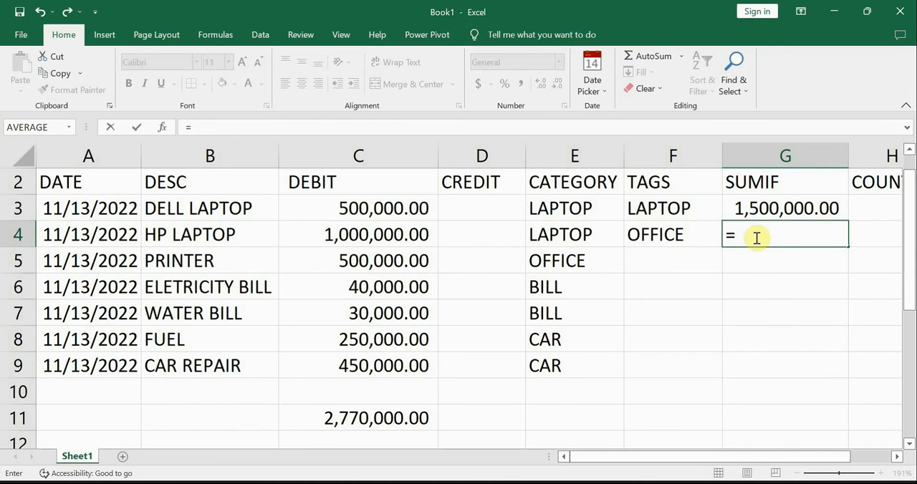
{"action": "type", "text": "SUMF"}
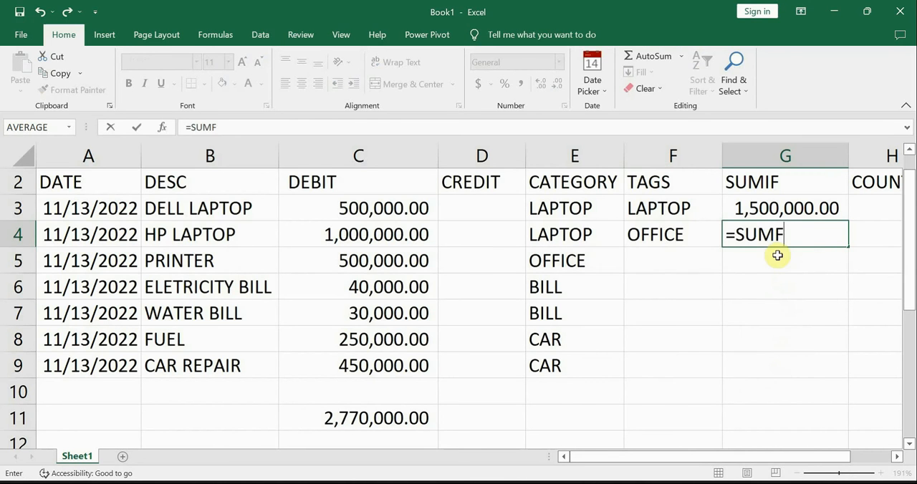
{"action": "key", "text": "BackSpace"}
{"action": "type", "text": "IF("}
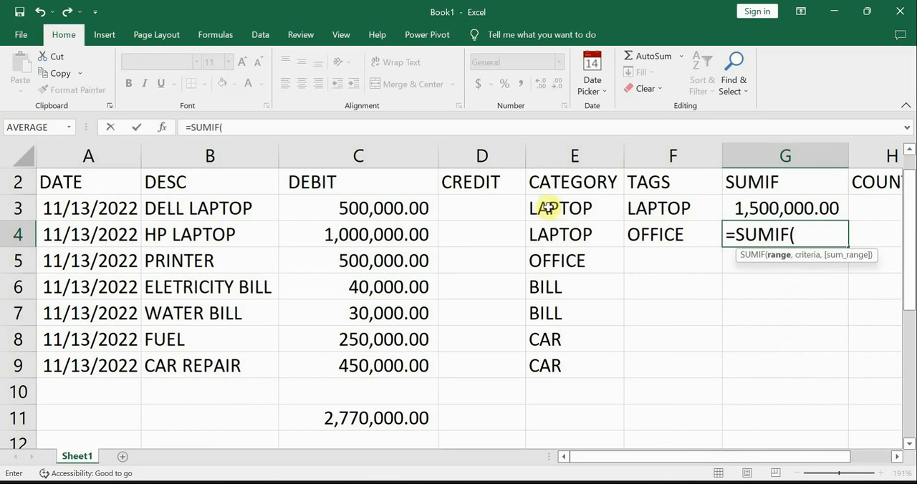
{"action": "left_click_drag", "start_coordinate": [548, 208], "coordinate": [560, 373]}
{"action": "type", "text": ","}
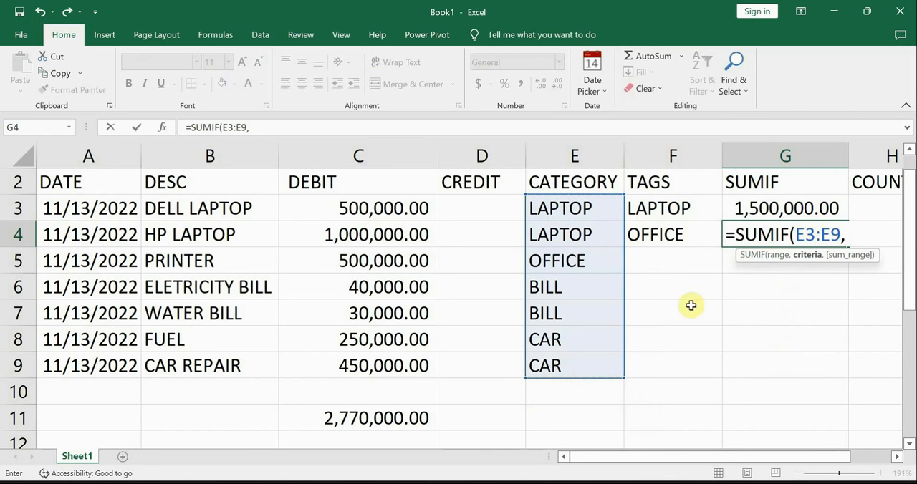
{"action": "left_click", "coordinate": [687, 233]}
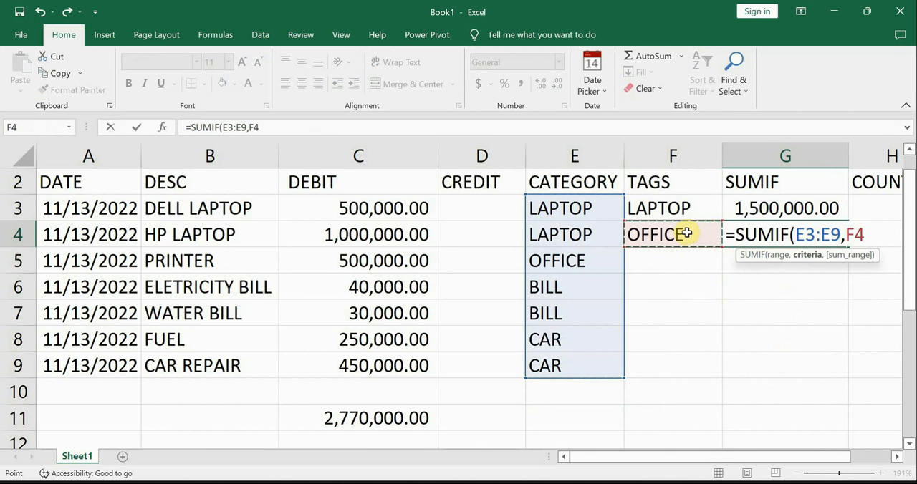
{"action": "type", "text": ","}
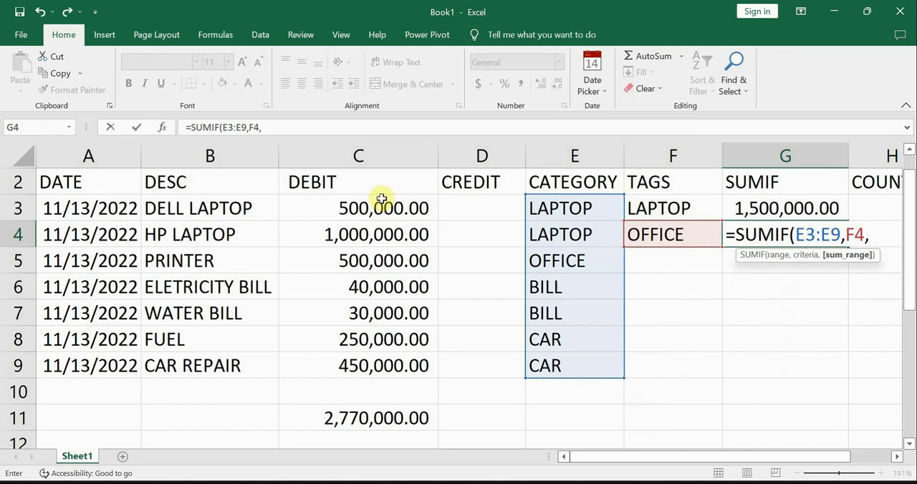
{"action": "left_click_drag", "start_coordinate": [356, 207], "coordinate": [357, 364]}
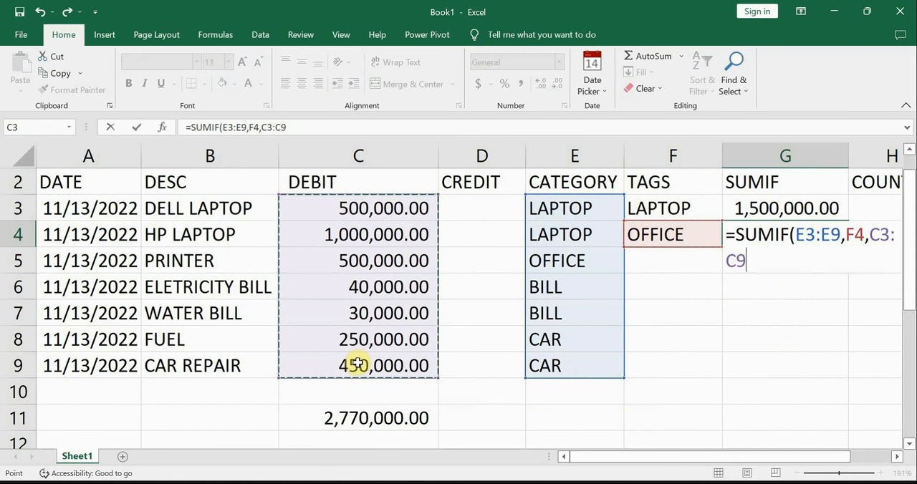
{"action": "key", "text": "Return"}
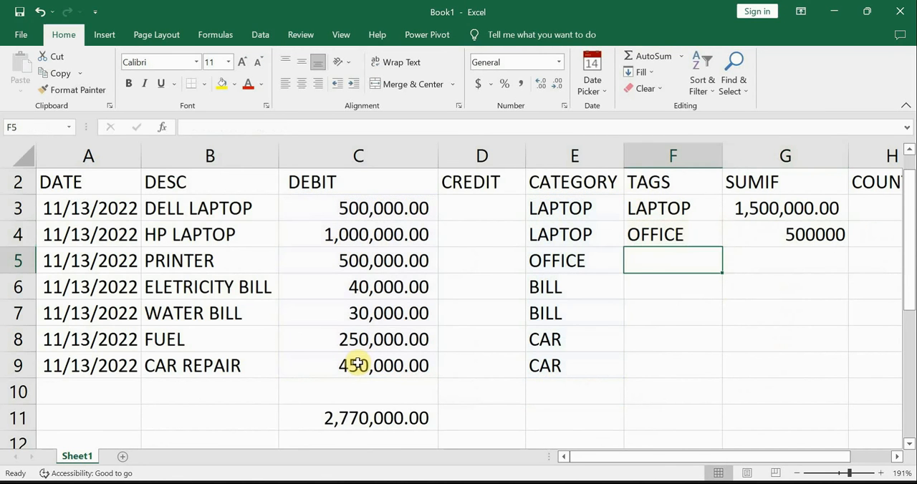
Step: Apply the comma number style to the whole SUMIF column and check the G4 total against the PRINTER row
{"action": "left_click", "coordinate": [788, 157]}
{"action": "left_click", "coordinate": [524, 87]}
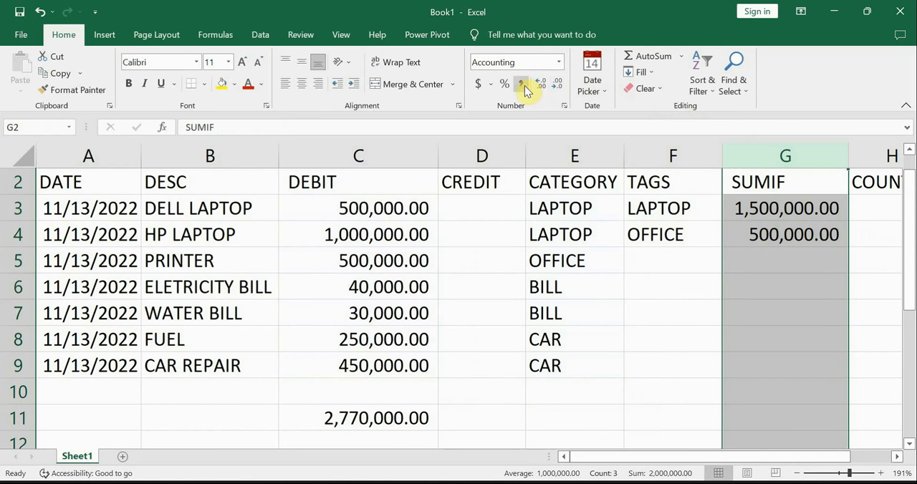
{"action": "left_click", "coordinate": [785, 235]}
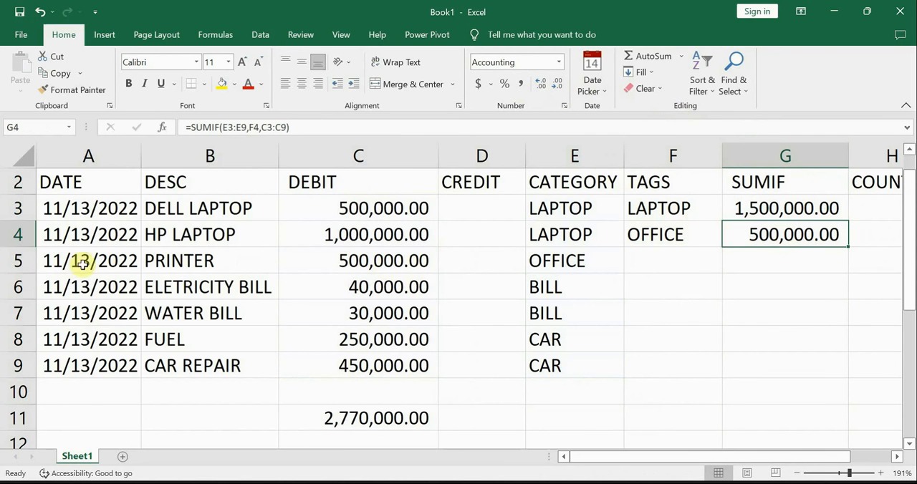
{"action": "left_click", "coordinate": [17, 261]}
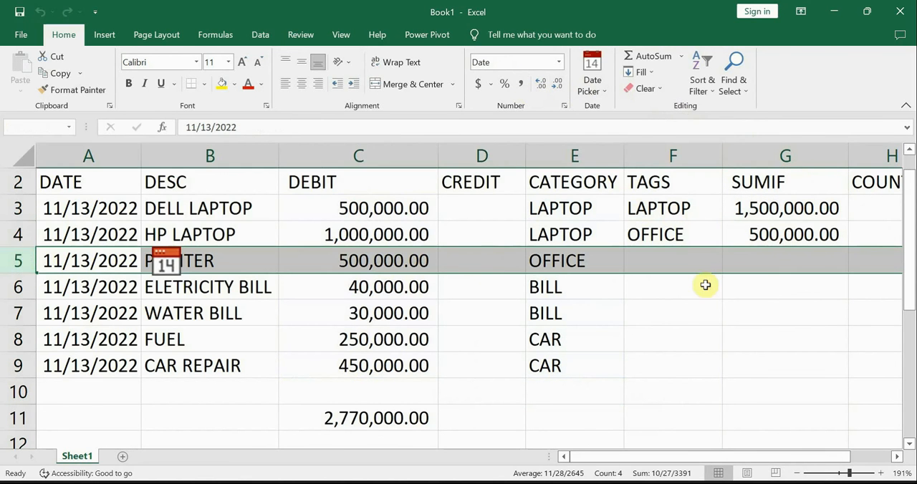
Step: Enter the tags BILL in F5 and CAR in F6, and go to G5 in the SUMIF column
{"action": "left_click", "coordinate": [688, 262]}
{"action": "type", "text": "B"}
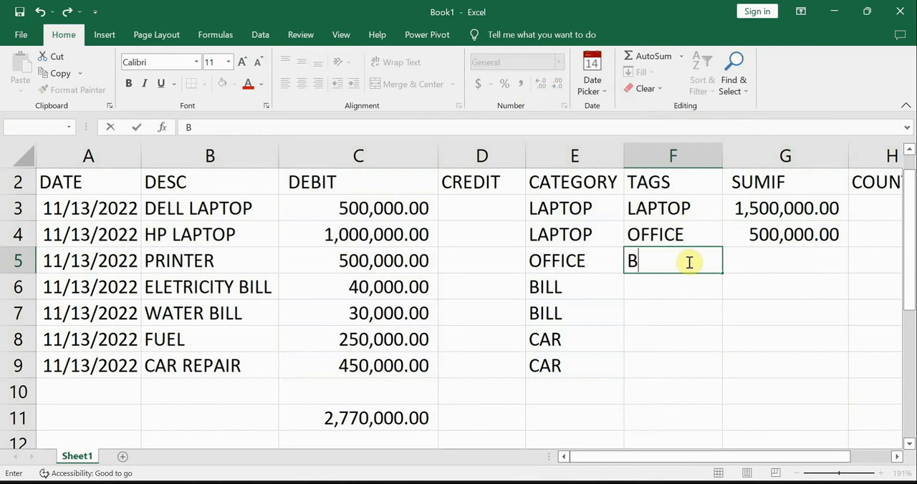
{"action": "type", "text": "ILL"}
{"action": "key", "text": "Return"}
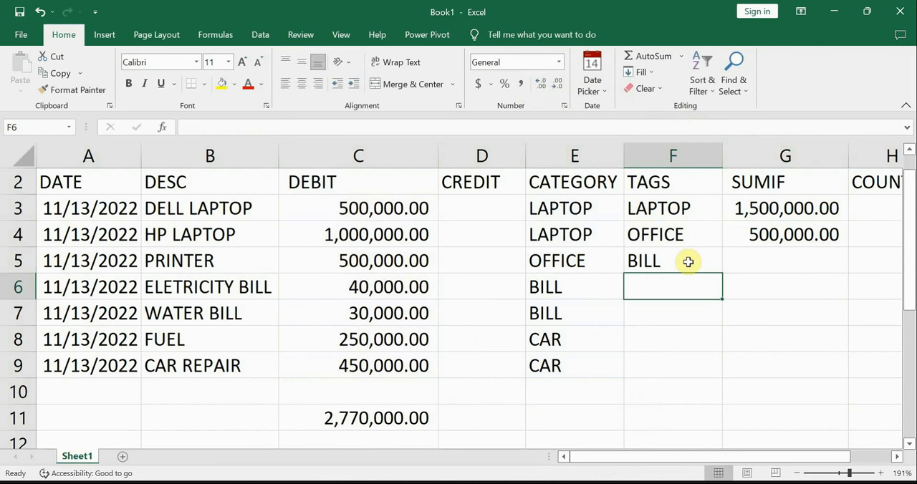
{"action": "type", "text": "CAR"}
{"action": "key", "text": "Tab"}
{"action": "key", "text": "Up"}
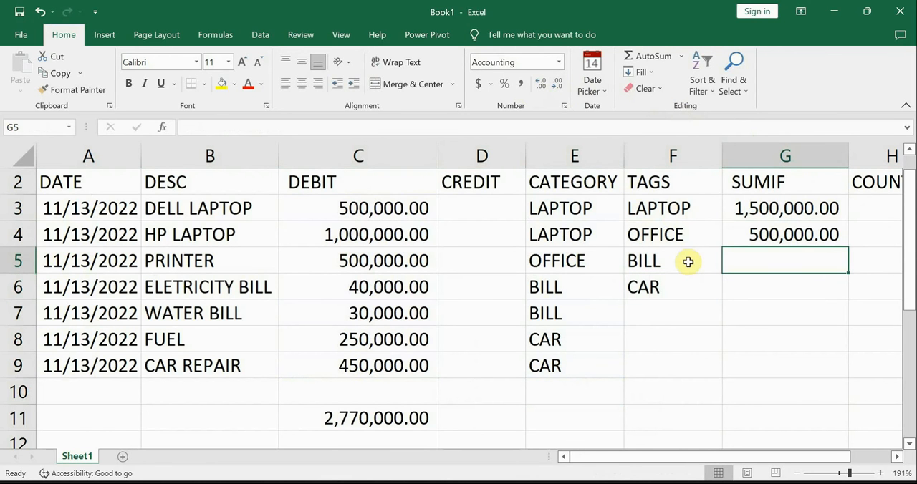
Step: Enter a SUMIF formula in G5 with range E3:E9, criterion F5 and sum range C3:C9 to total the bill debits
{"action": "type", "text": "=SUMI"}
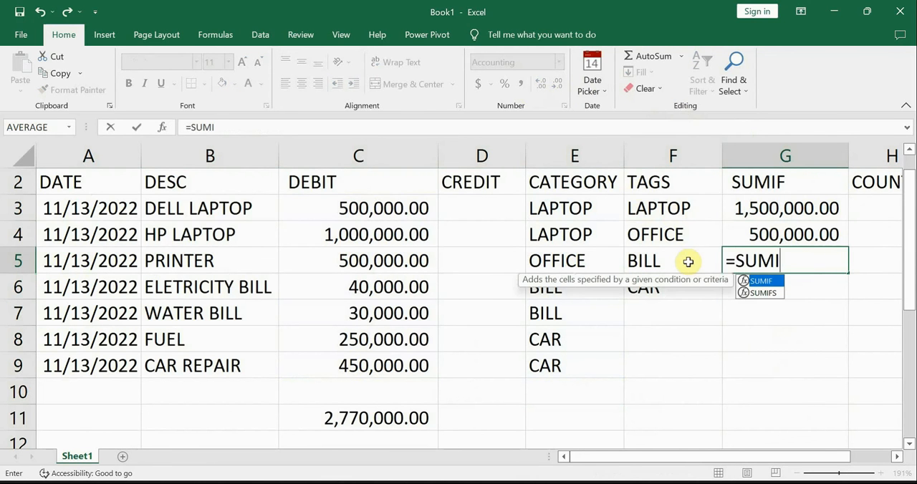
{"action": "type", "text": "F("}
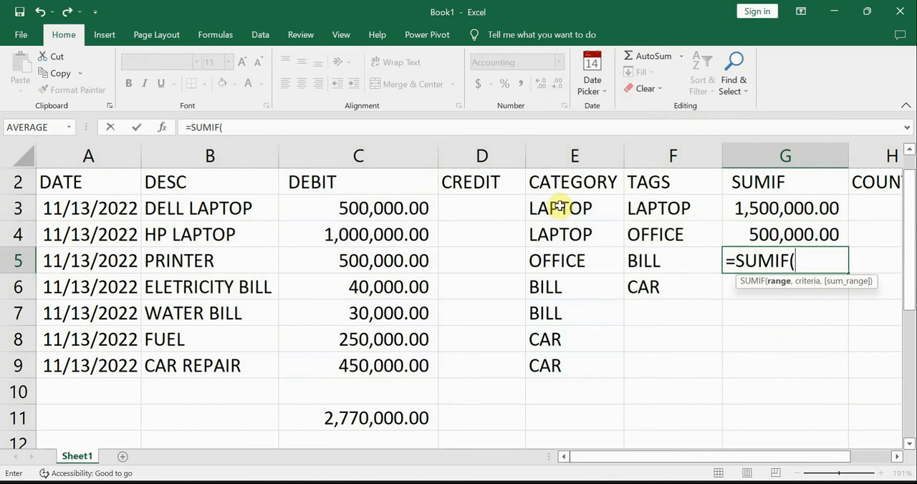
{"action": "left_click_drag", "start_coordinate": [559, 207], "coordinate": [571, 369]}
{"action": "type", "text": ","}
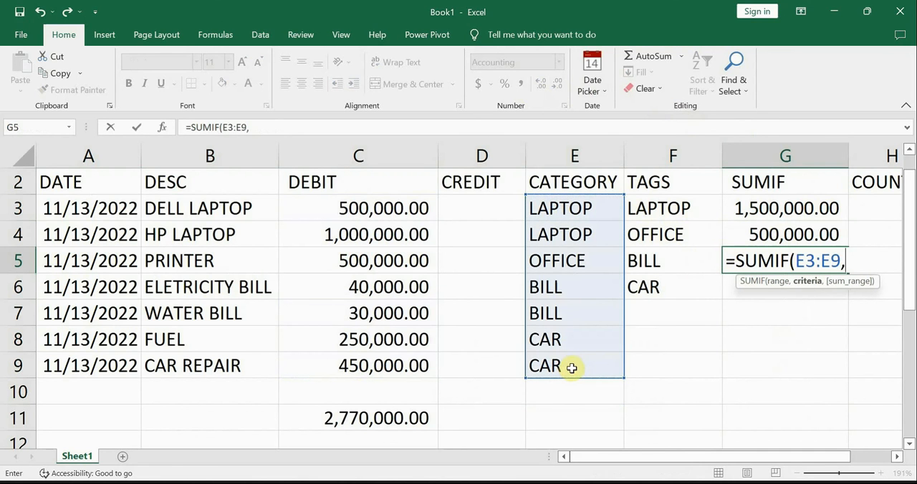
{"action": "left_click", "coordinate": [648, 261]}
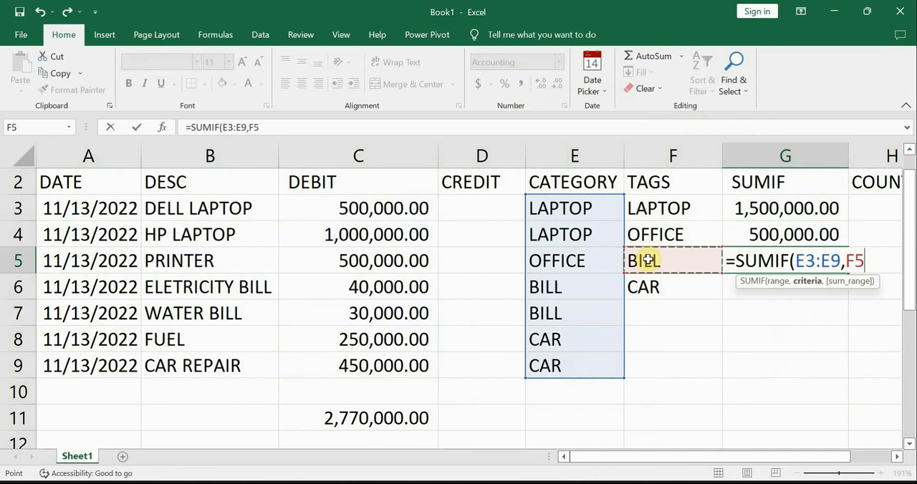
{"action": "type", "text": ","}
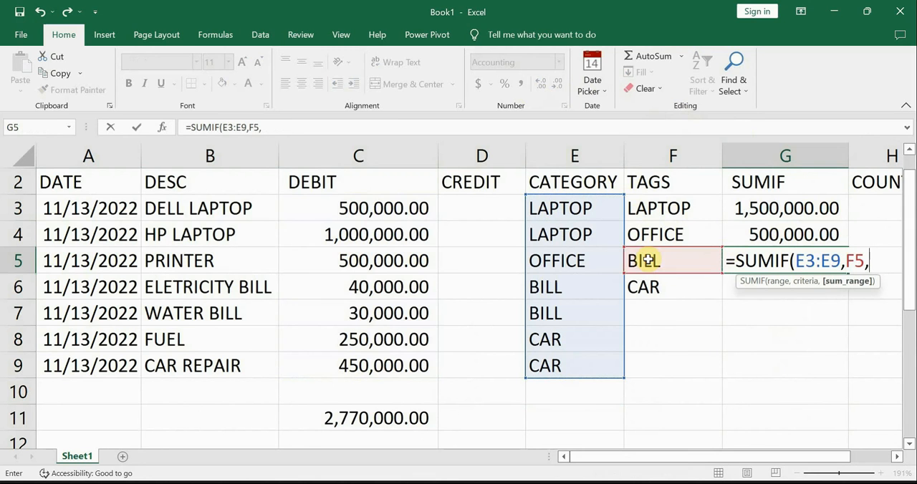
{"action": "left_click_drag", "start_coordinate": [387, 209], "coordinate": [361, 381]}
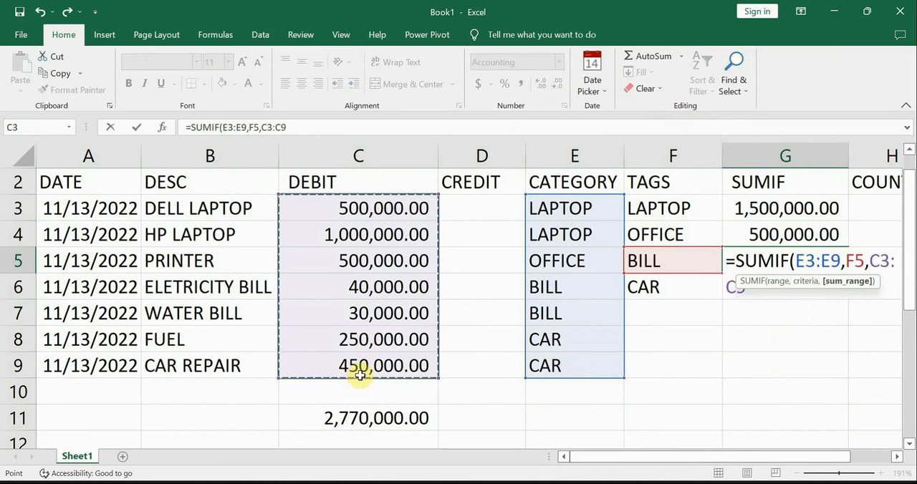
{"action": "key", "text": "Return"}
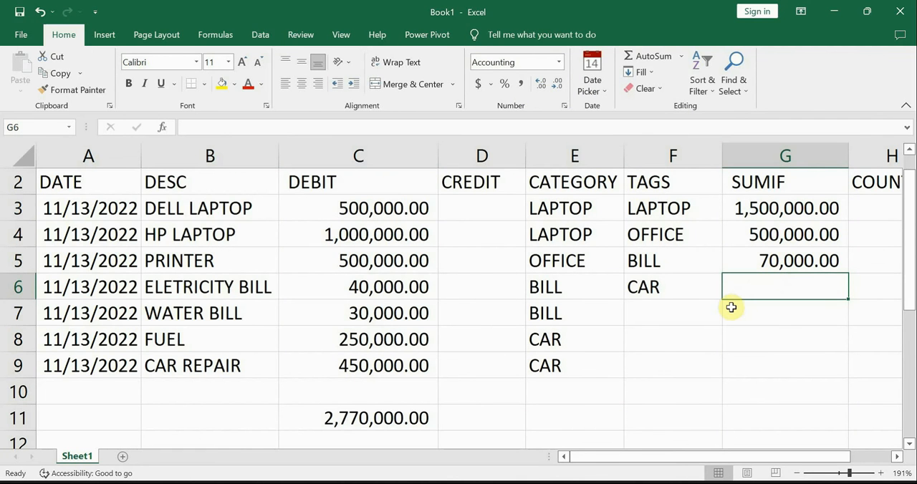
Step: Enter a SUMIF formula in G6 with range E3:E9, criterion F6 and sum range C3:C9, and review the finished formula
{"action": "type", "text": "=SUM"}
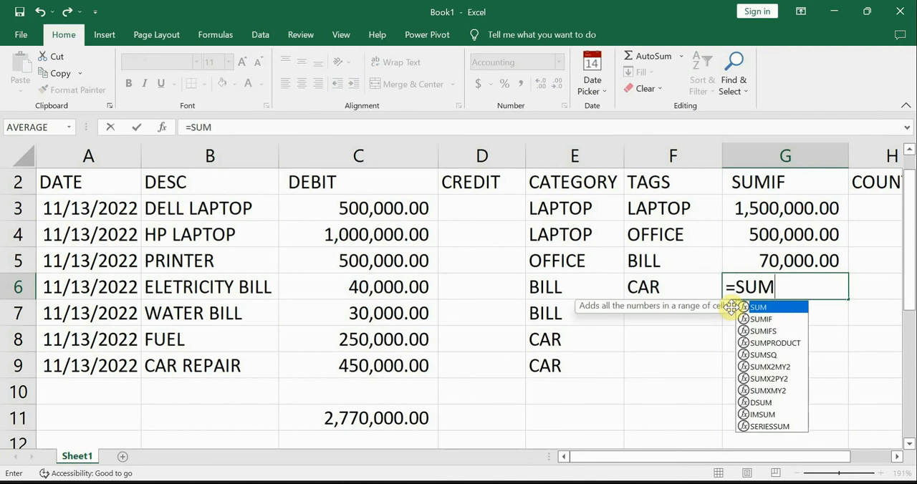
{"action": "type", "text": "IF("}
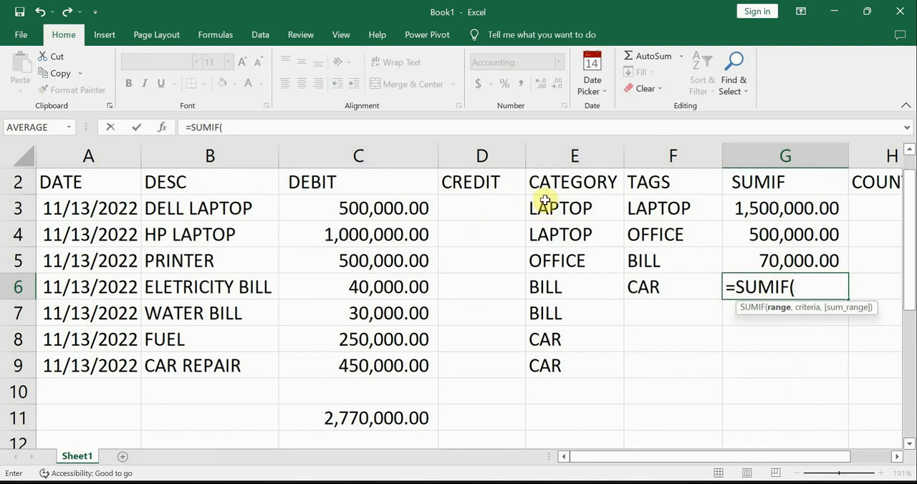
{"action": "left_click_drag", "start_coordinate": [544, 202], "coordinate": [554, 372]}
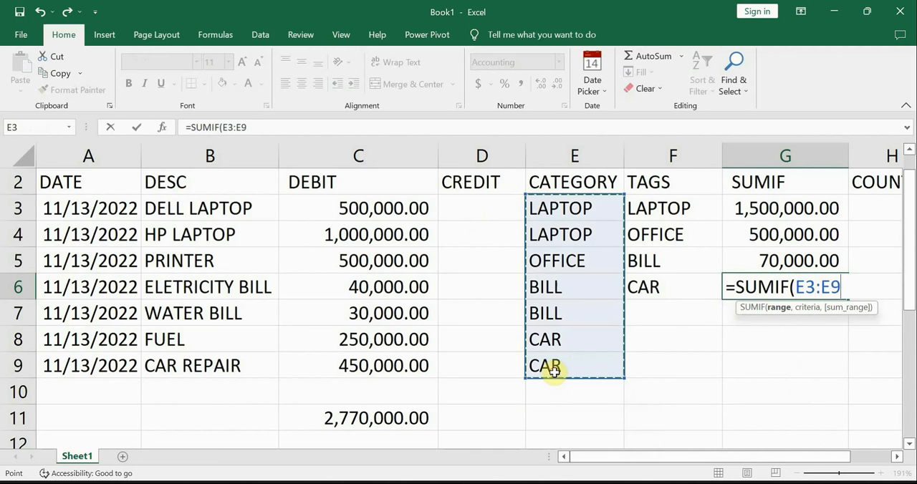
{"action": "type", "text": ","}
{"action": "left_click", "coordinate": [649, 289]}
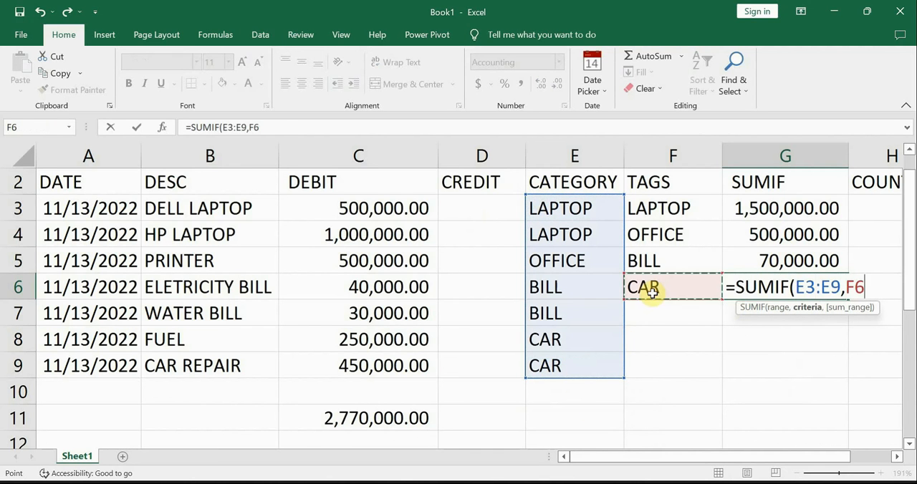
{"action": "type", "text": ","}
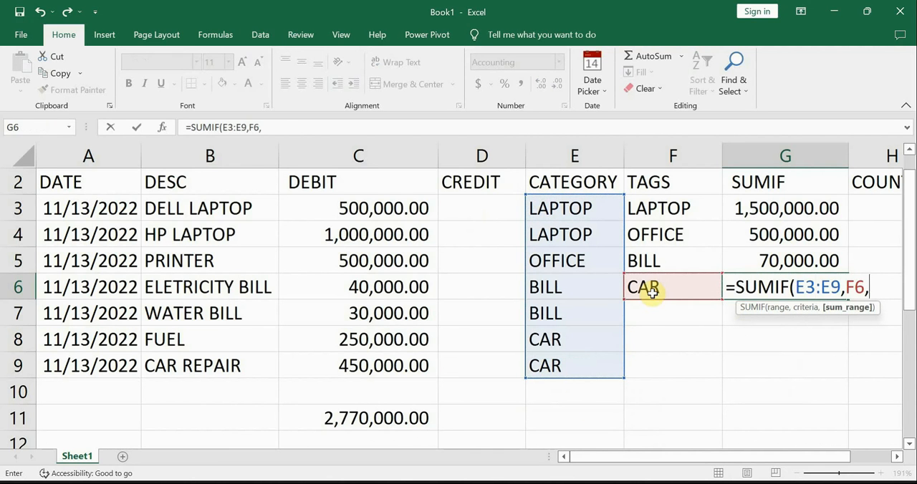
{"action": "left_click_drag", "start_coordinate": [388, 208], "coordinate": [355, 374]}
{"action": "key", "text": "Return"}
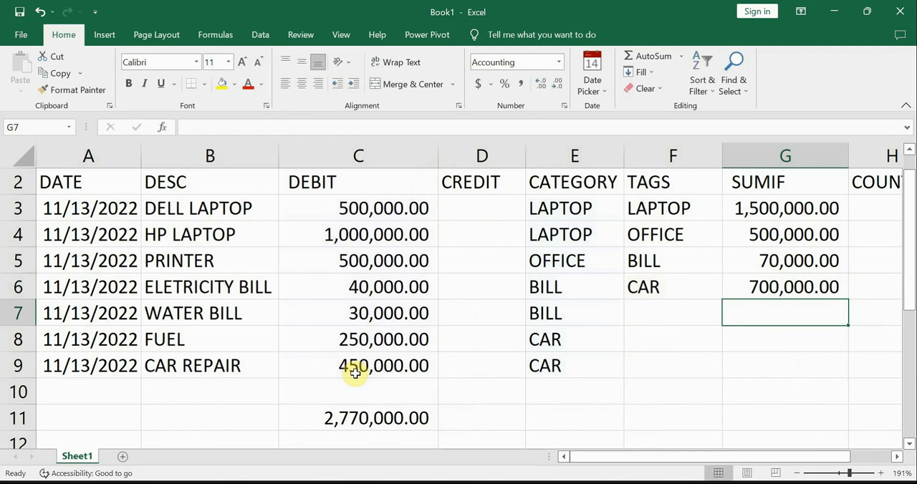
{"action": "left_click", "coordinate": [769, 287]}
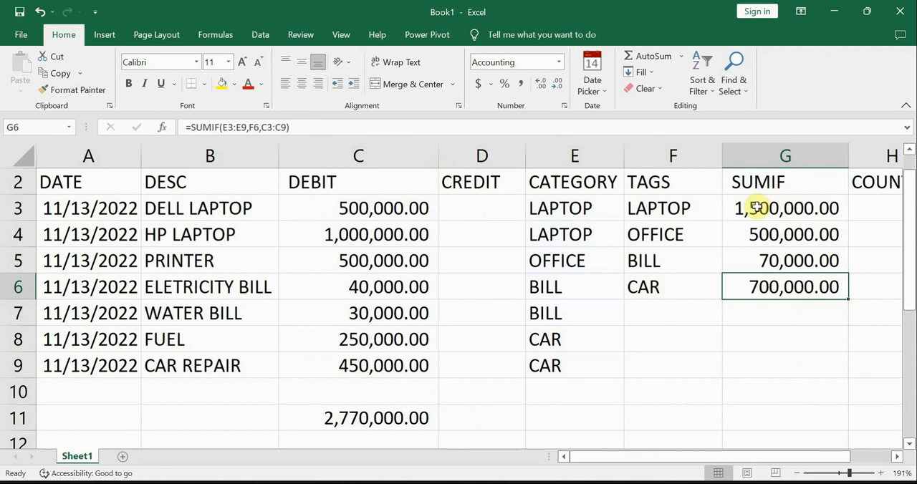
Step: Add an AutoSum total of the SUMIF column in G11 and check its formula
{"action": "left_click_drag", "start_coordinate": [760, 208], "coordinate": [780, 418]}
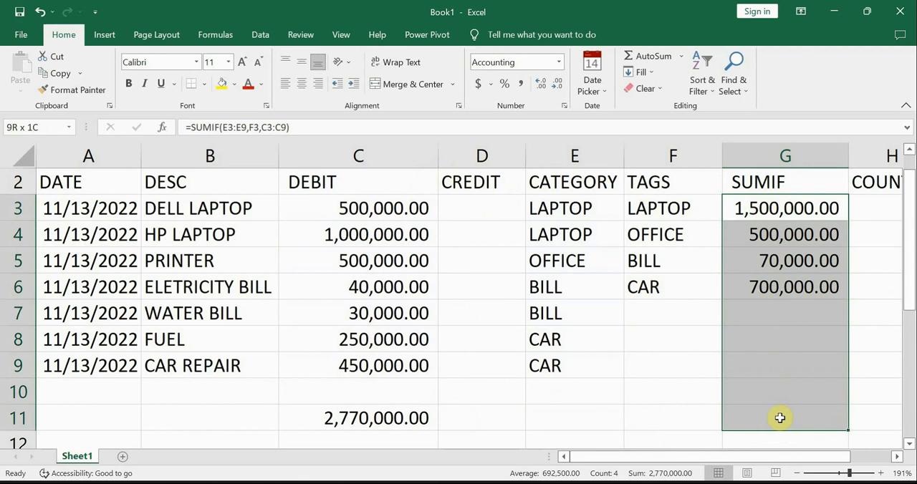
{"action": "left_click", "coordinate": [648, 56]}
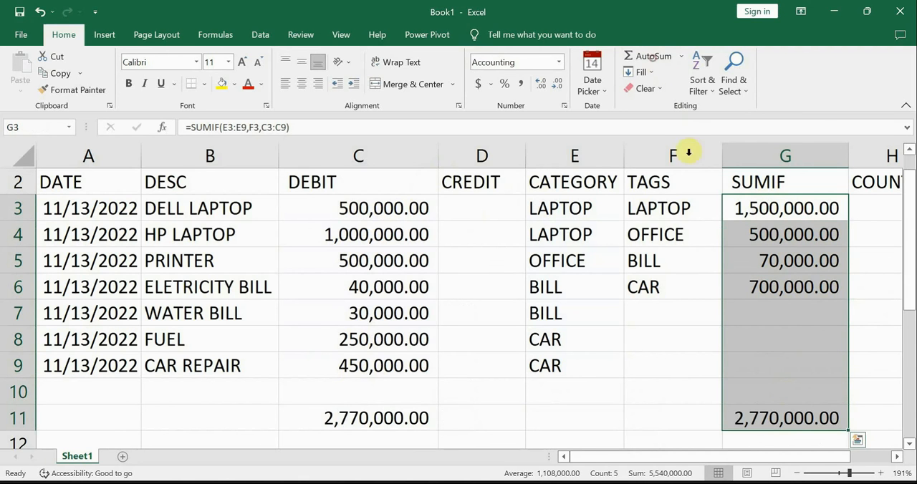
{"action": "left_click", "coordinate": [808, 439]}
{"action": "left_click", "coordinate": [786, 419]}
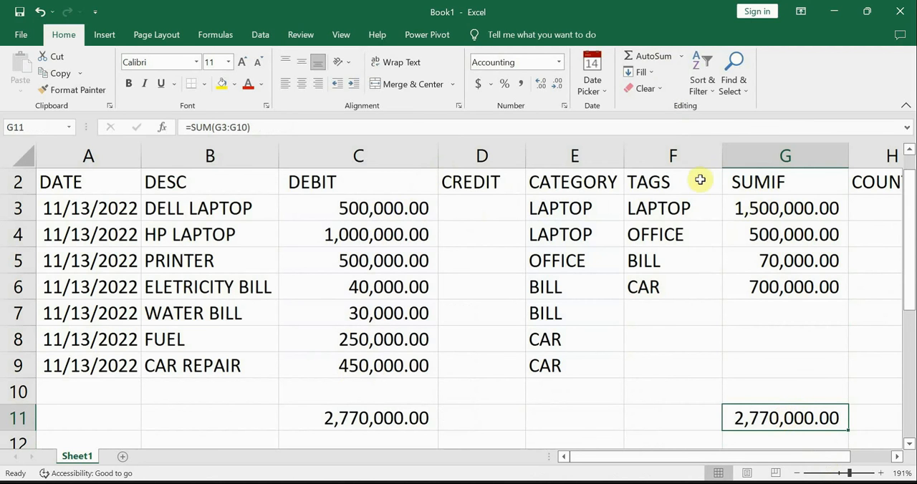
Step: Review the tags and their SUMIF totals alongside the overall debit total in C11
{"action": "left_click_drag", "start_coordinate": [690, 185], "coordinate": [789, 286]}
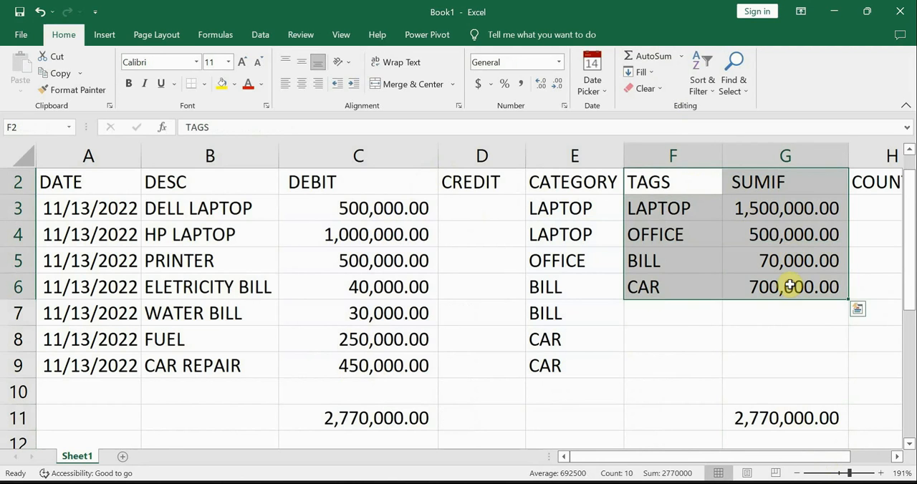
{"action": "left_click", "coordinate": [691, 207]}
{"action": "left_click", "coordinate": [681, 235]}
{"action": "left_click", "coordinate": [668, 259]}
{"action": "left_click", "coordinate": [648, 289]}
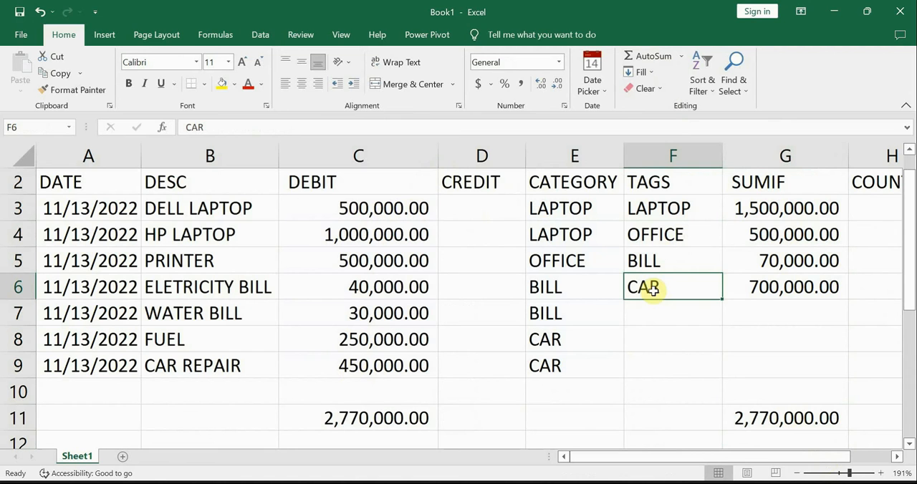
{"action": "left_click", "coordinate": [410, 415]}
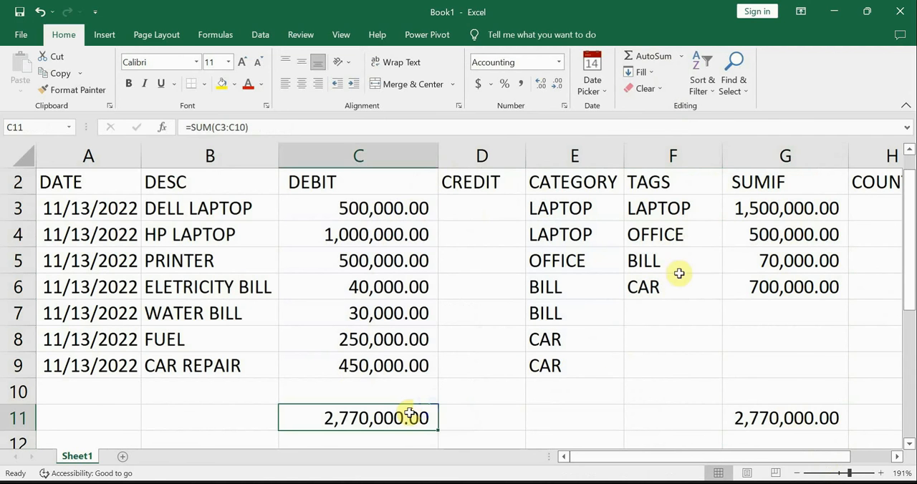
{"action": "left_click", "coordinate": [787, 207]}
{"action": "left_click", "coordinate": [771, 237]}
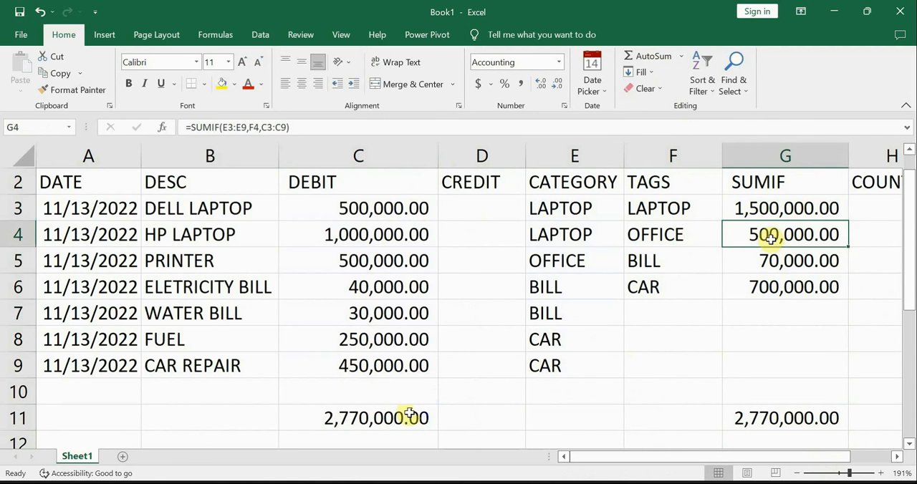
{"action": "left_click", "coordinate": [768, 261]}
{"action": "left_click", "coordinate": [690, 213]}
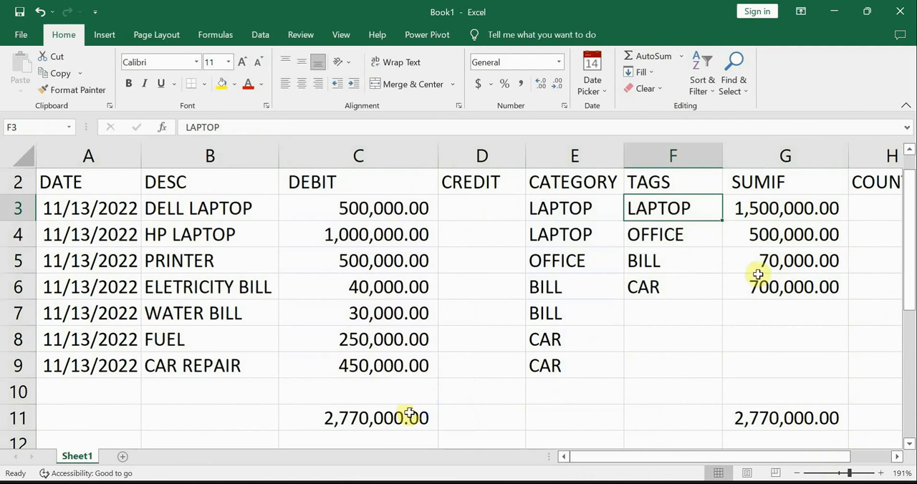
Step: Start a COUNTIF formula in H3 under the COUNTIF heading
{"action": "scroll", "coordinate": [800, 317], "scroll_direction": "right", "scroll_amount": 3}
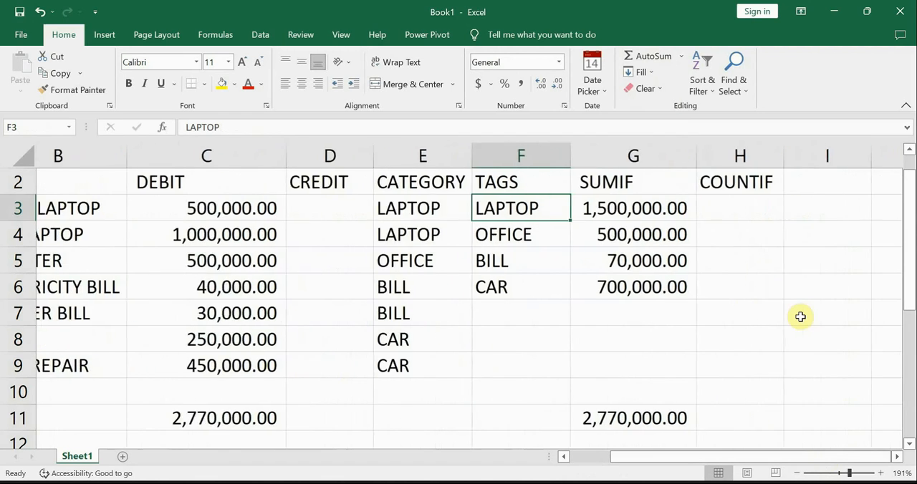
{"action": "scroll", "coordinate": [799, 318], "scroll_direction": "left", "scroll_amount": 1}
{"action": "scroll", "coordinate": [800, 318], "scroll_direction": "right", "scroll_amount": 2}
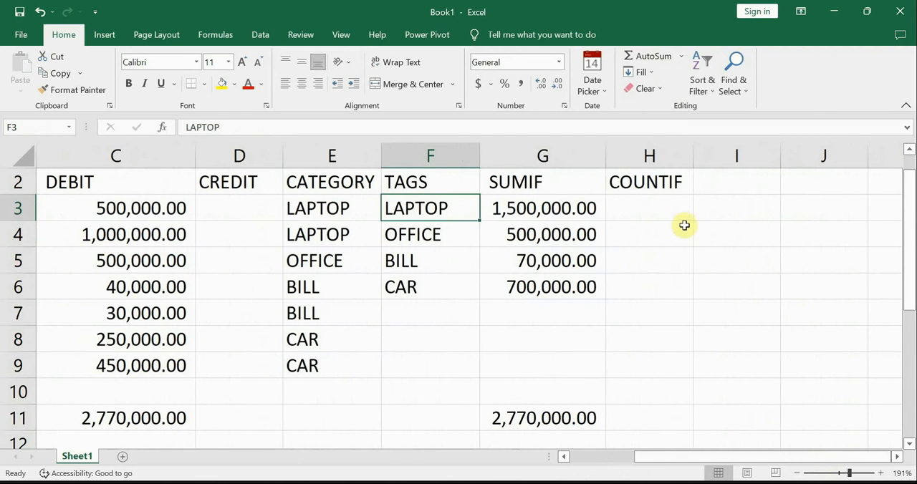
{"action": "left_click", "coordinate": [649, 207]}
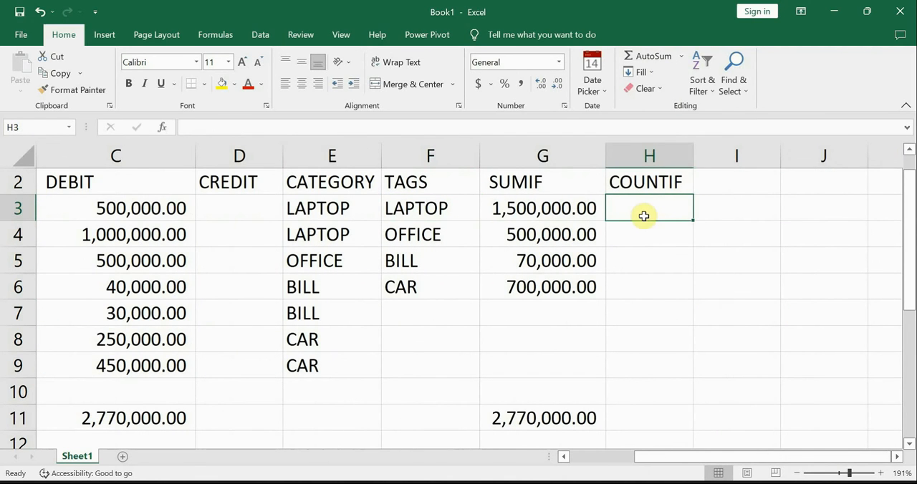
{"action": "type", "text": "=CO"}
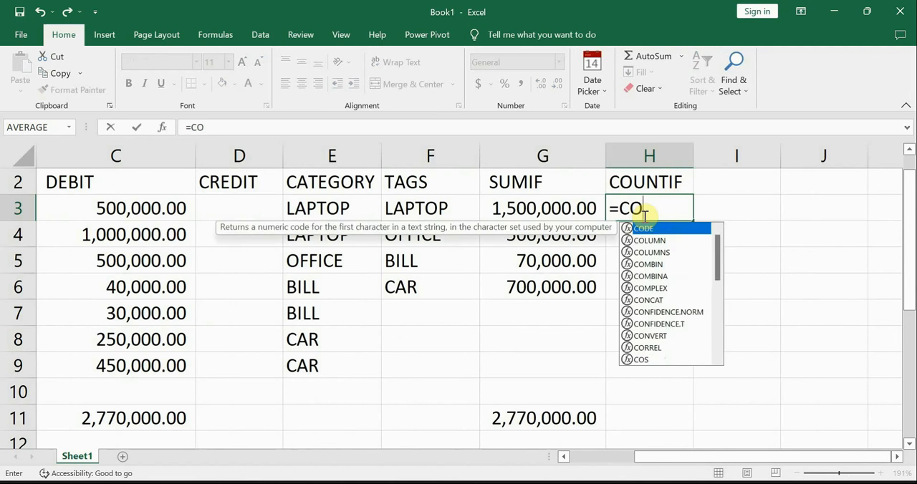
{"action": "type", "text": "UNTIF"}
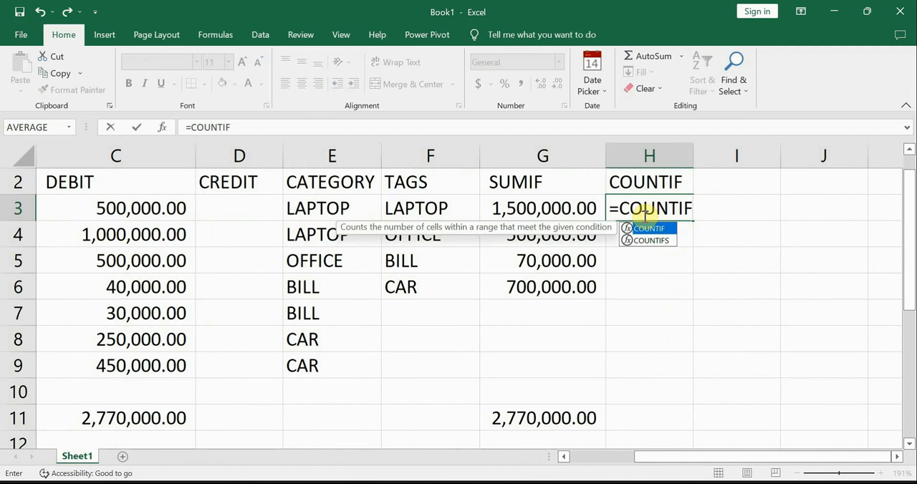
{"action": "type", "text": "("}
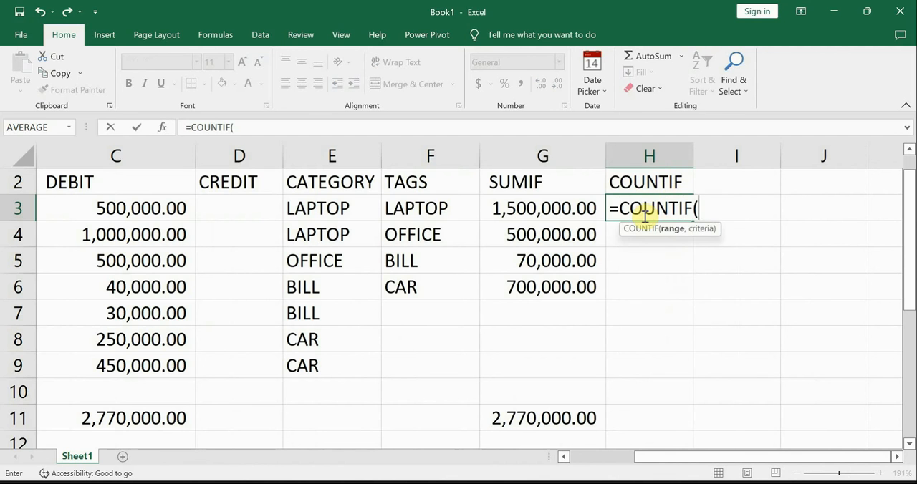
{"action": "left_click", "coordinate": [412, 210]}
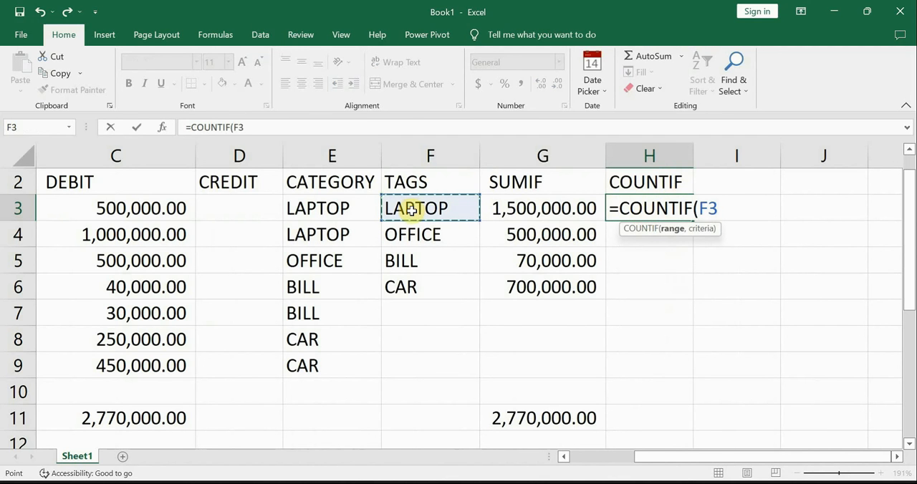
{"action": "key", "text": "BackSpace"}
{"action": "key", "text": "BackSpace"}
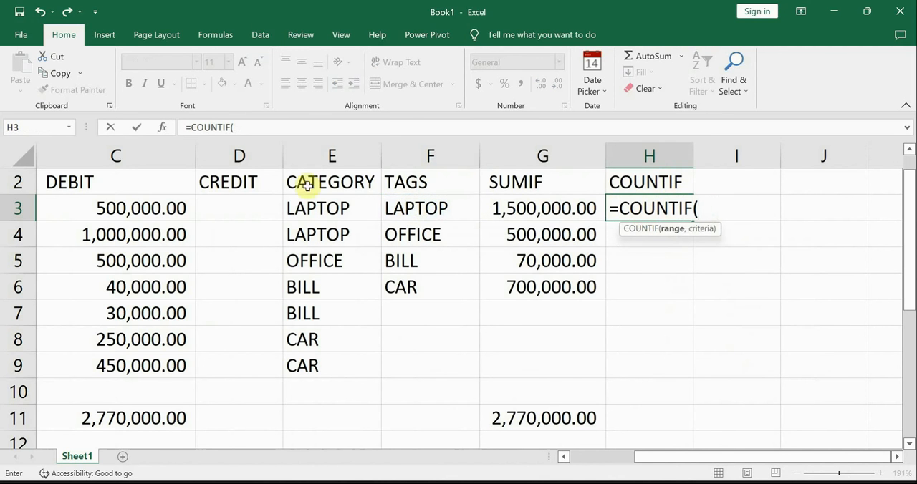
Step: Complete the H3 COUNTIF formula with range E3:E9 and criterion F3, and check the count beside the laptop SUMIF total
{"action": "left_click_drag", "start_coordinate": [348, 202], "coordinate": [322, 383]}
{"action": "type", "text": ","}
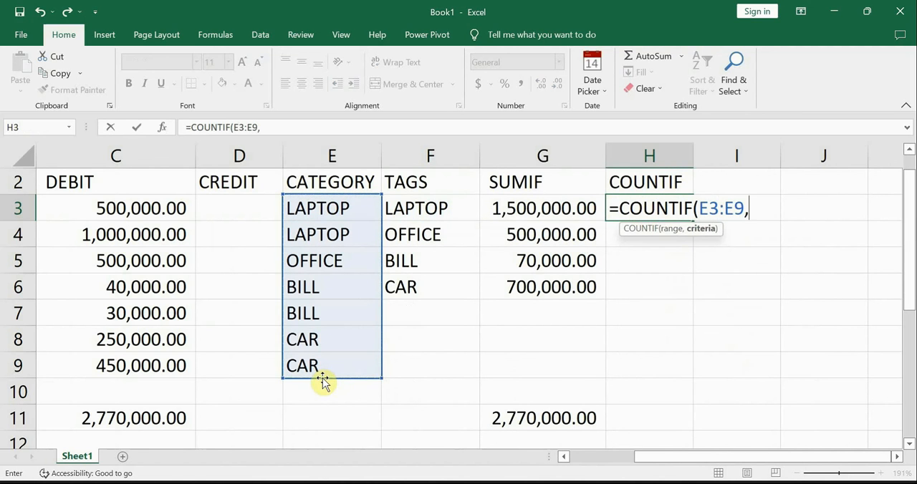
{"action": "left_click", "coordinate": [409, 207]}
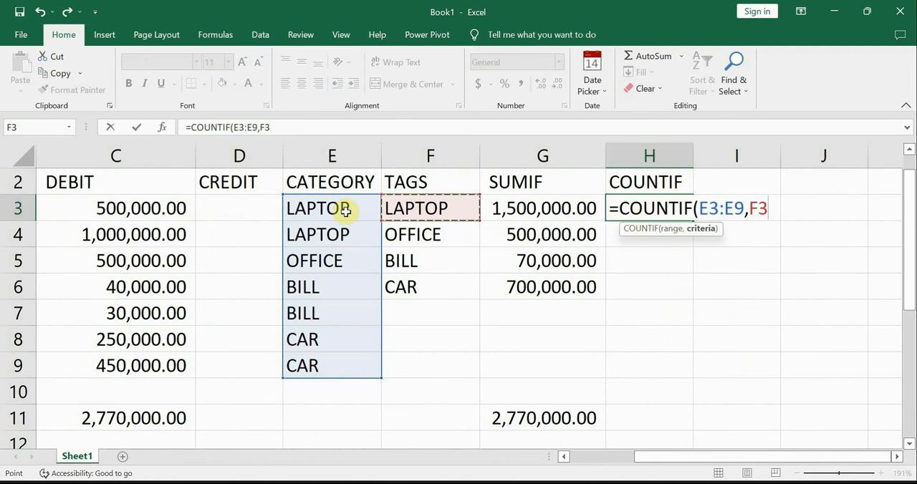
{"action": "type", "text": ")"}
{"action": "key", "text": "Return"}
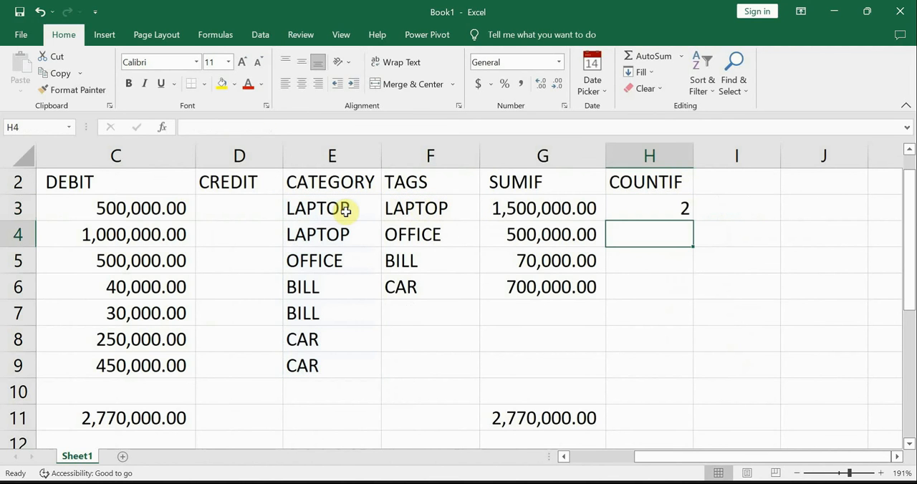
{"action": "left_click", "coordinate": [678, 208]}
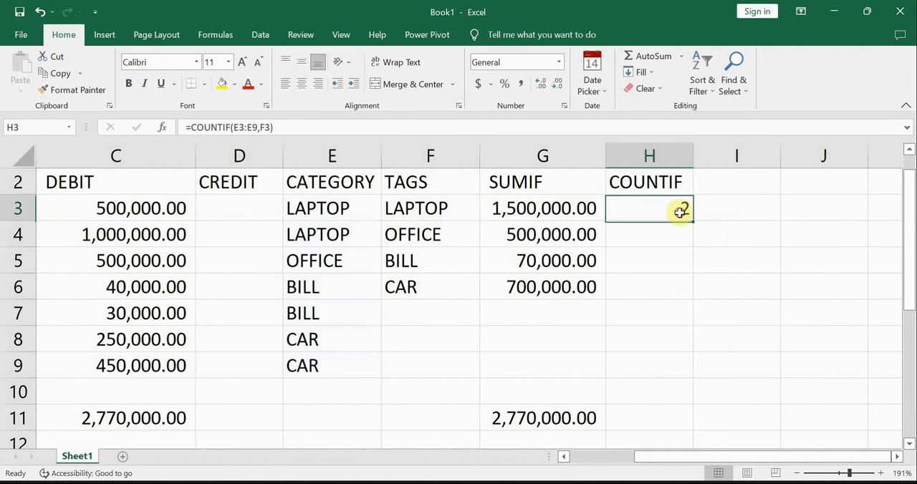
{"action": "left_click", "coordinate": [563, 208]}
{"action": "left_click", "coordinate": [670, 209]}
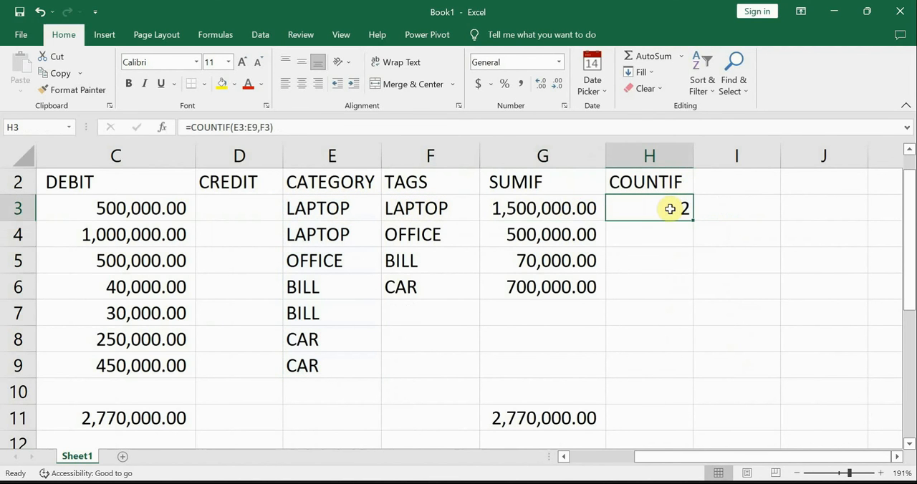
Step: Begin the formula in H4 beside the OFFICE tag with =COUNT
{"action": "left_click", "coordinate": [667, 233]}
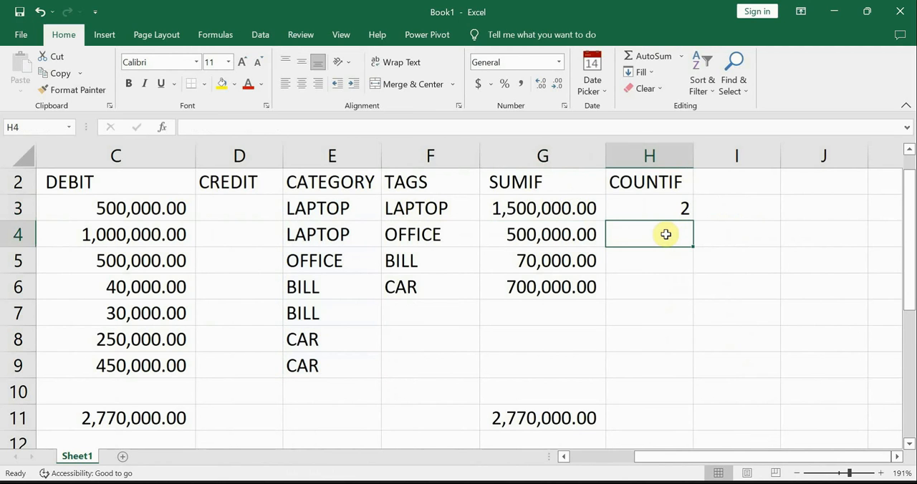
{"action": "type", "text": "="}
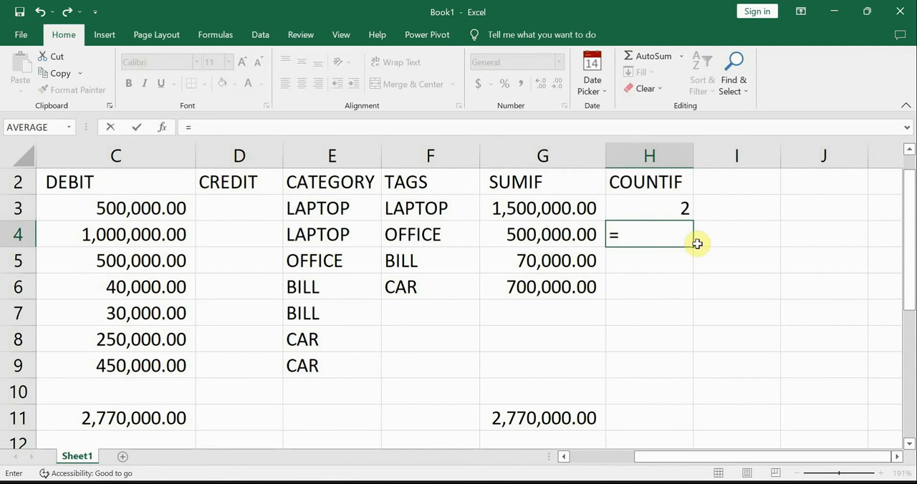
{"action": "type", "text": "COUNT("}
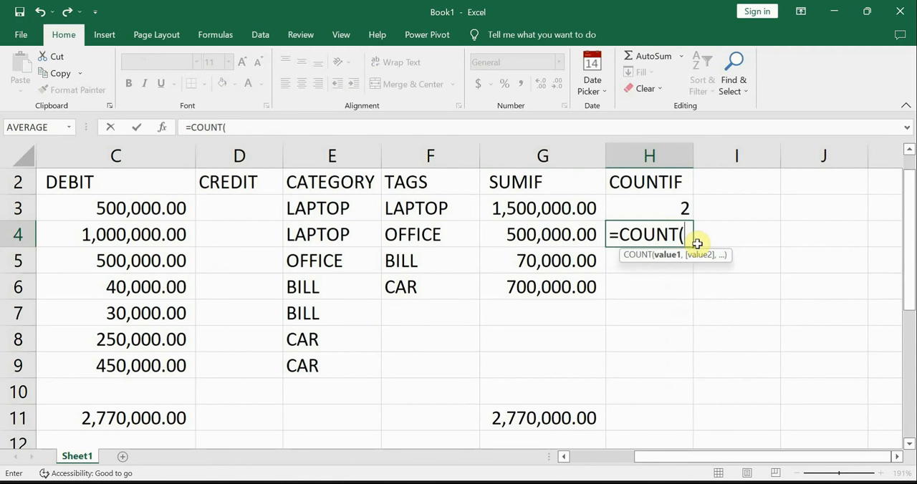
{"action": "left_click_drag", "start_coordinate": [321, 206], "coordinate": [312, 356]}
{"action": "type", "text": ","}
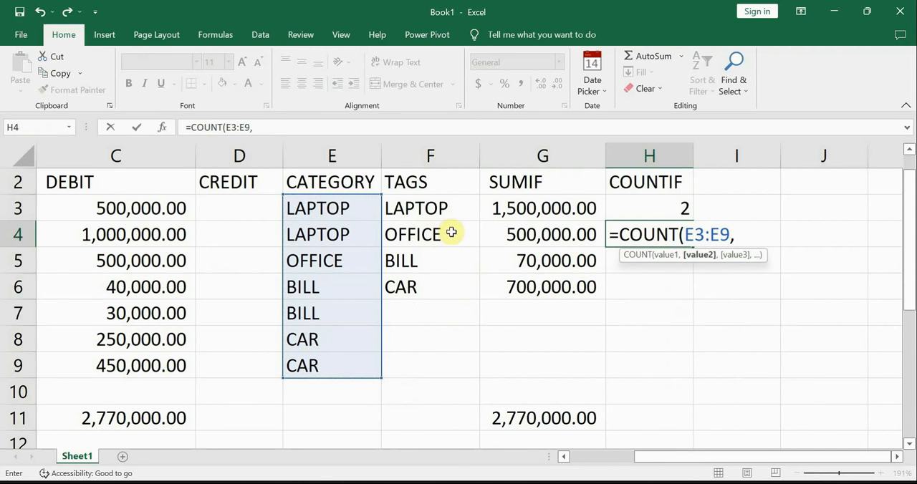
{"action": "key", "text": "BackSpace"}
{"action": "key", "text": "BackSpace"}
{"action": "key", "text": "BackSpace"}
{"action": "key", "text": "BackSpace"}
{"action": "key", "text": "BackSpace"}
{"action": "key", "text": "BackSpace"}
{"action": "key", "text": "BackSpace"}
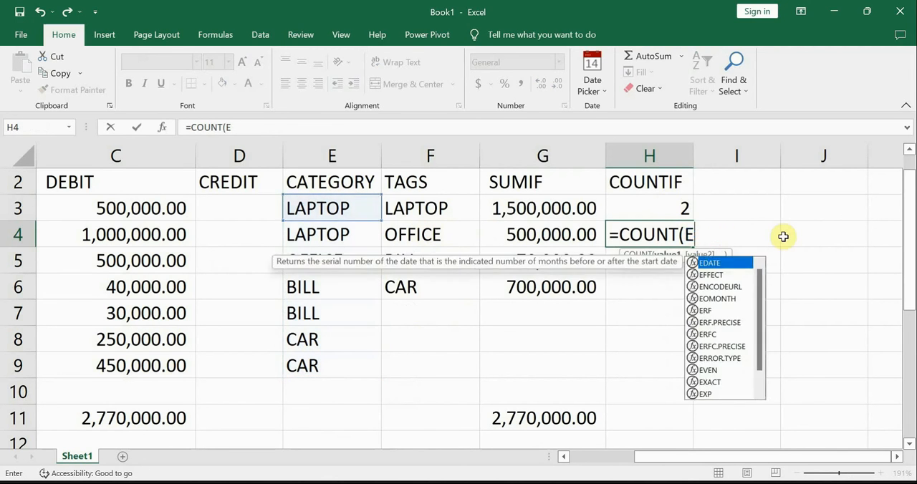
Step: Complete the H4 formula as COUNTIF with range E3:E9 and criterion F4, and check the entered formula
{"action": "type", "text": "IF"}
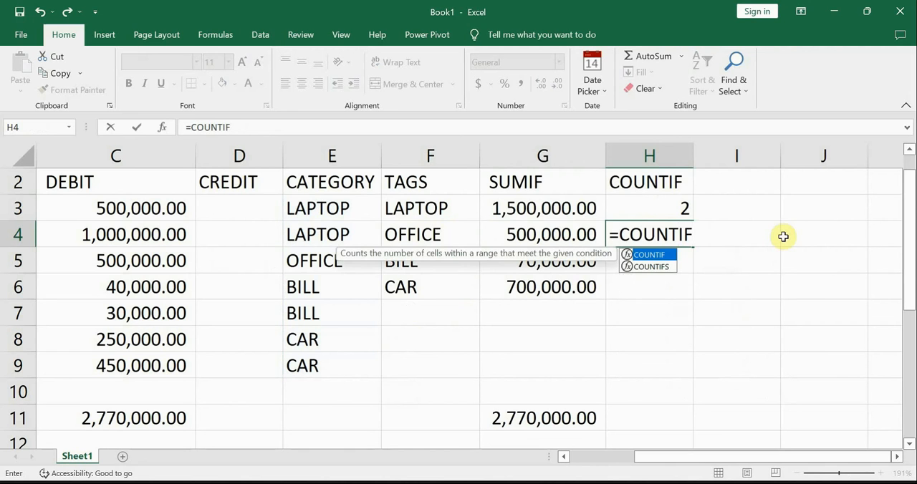
{"action": "type", "text": "("}
{"action": "left_click_drag", "start_coordinate": [324, 209], "coordinate": [322, 381]}
{"action": "type", "text": ","}
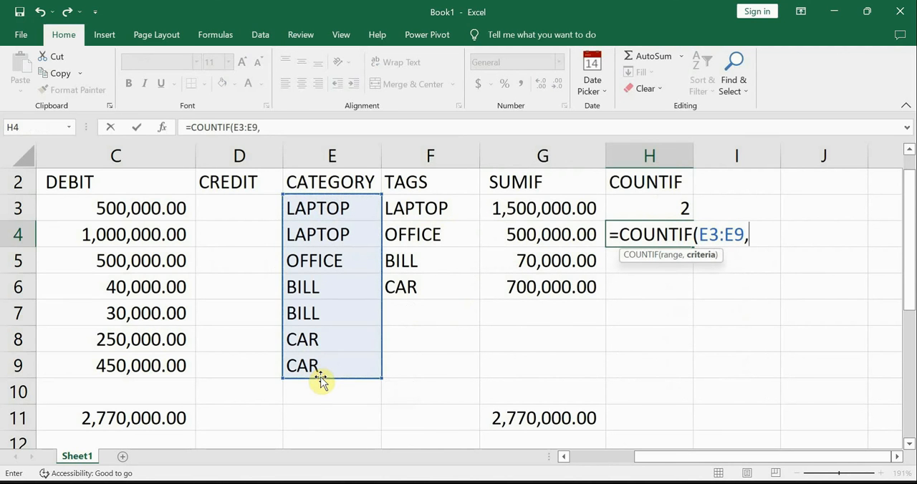
{"action": "left_click", "coordinate": [430, 234]}
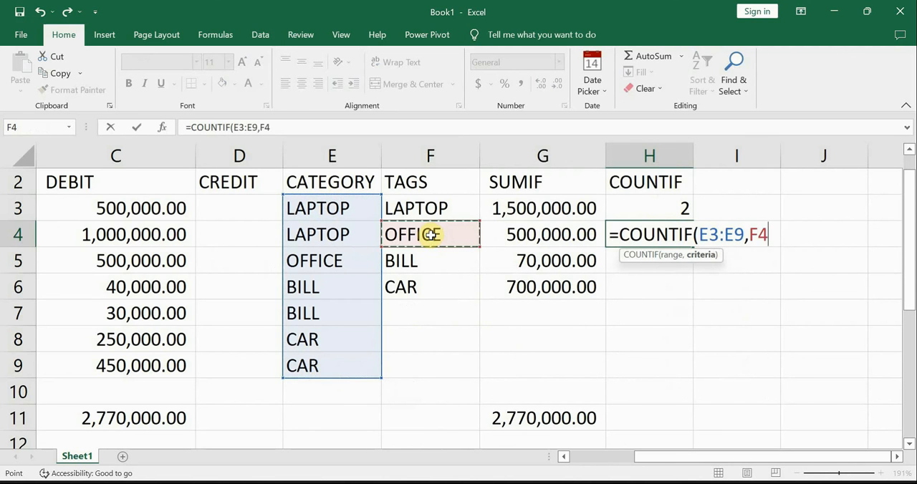
{"action": "key", "text": "Return"}
{"action": "left_click", "coordinate": [649, 232]}
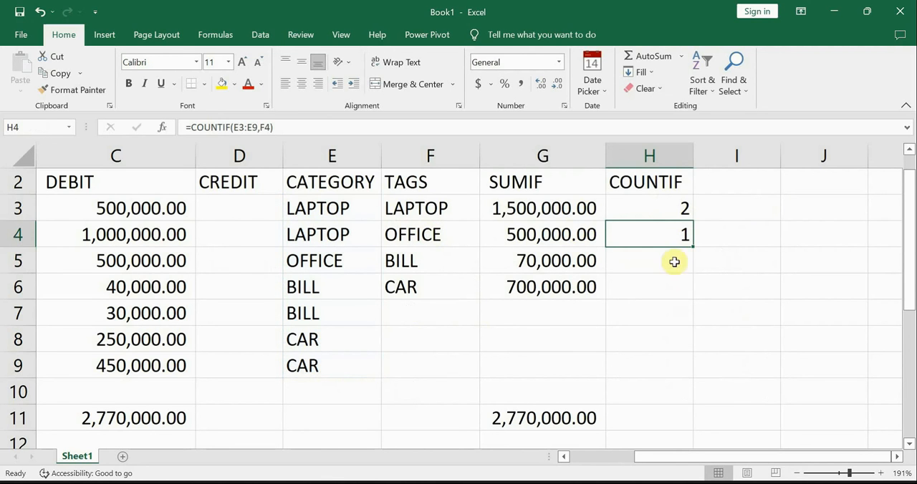
Step: Begin the formula in H5 beside the BILL tag with =COUNT
{"action": "left_click", "coordinate": [660, 260]}
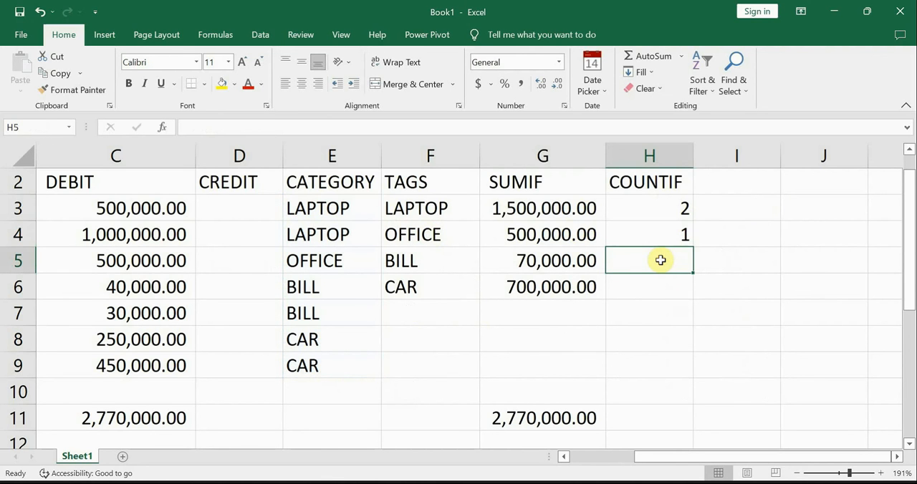
{"action": "type", "text": "="}
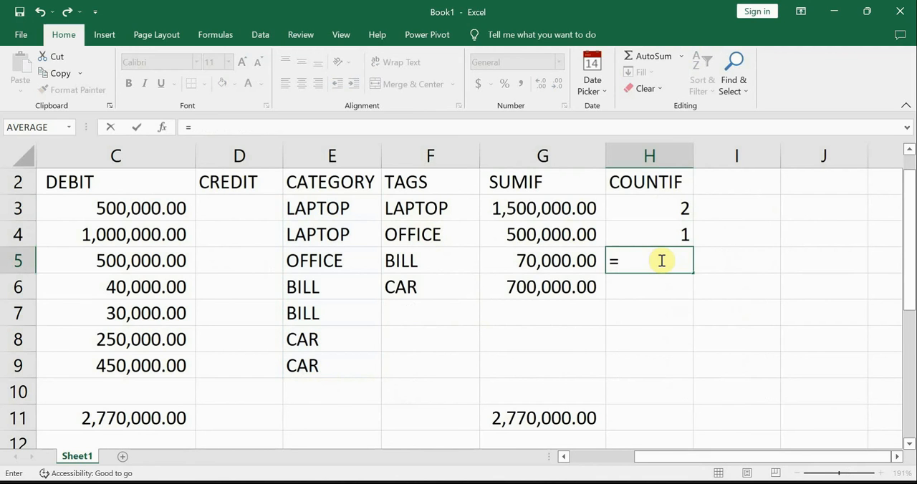
{"action": "type", "text": "COUNTOF"}
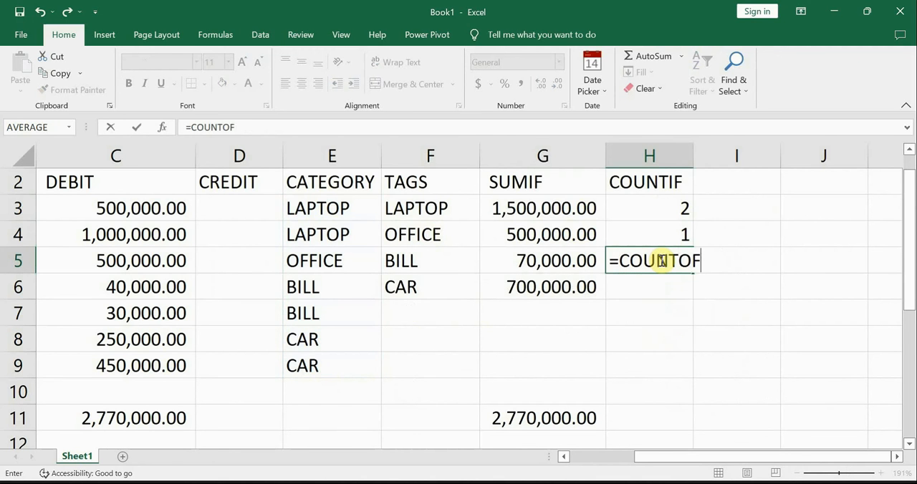
{"action": "key", "text": "BackSpace"}
{"action": "key", "text": "BackSpace"}
{"action": "type", "text": "OF"}
{"action": "key", "text": "BackSpace"}
{"action": "key", "text": "BackSpace"}
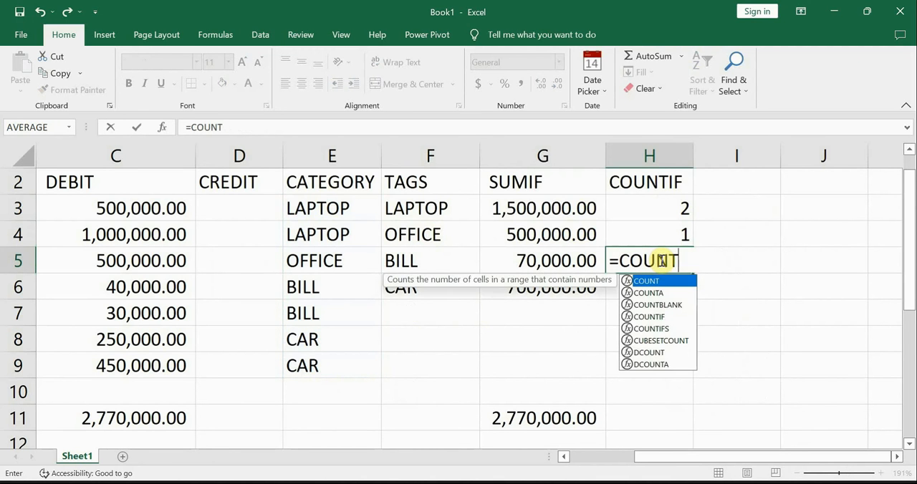
Step: Complete the H5 formula as COUNTIF with range E3:E9 and criterion F5, and compare it with the bill SUMIF total
{"action": "type", "text": "IF("}
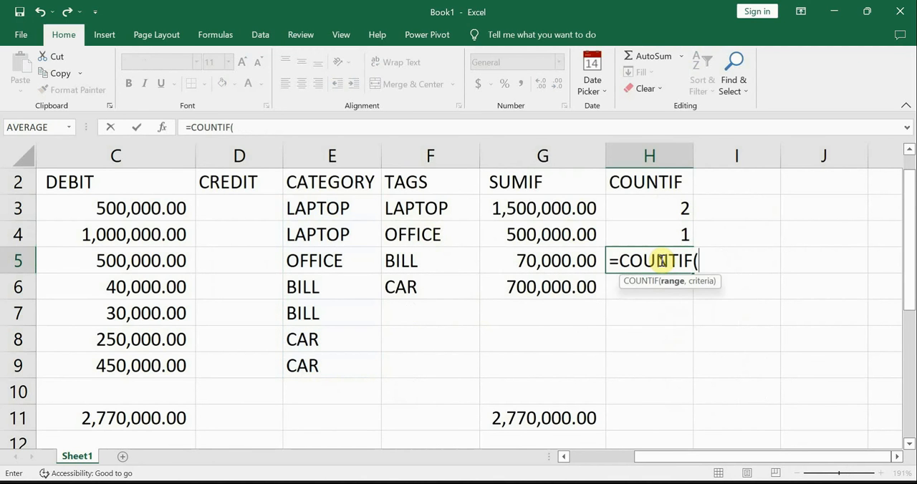
{"action": "left_click_drag", "start_coordinate": [347, 204], "coordinate": [318, 362]}
{"action": "type", "text": ","}
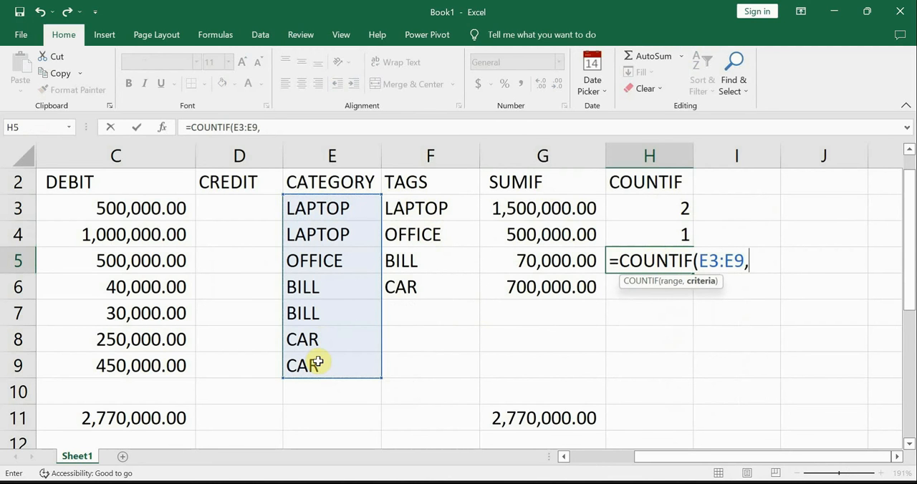
{"action": "left_click", "coordinate": [417, 265]}
{"action": "key", "text": "Return"}
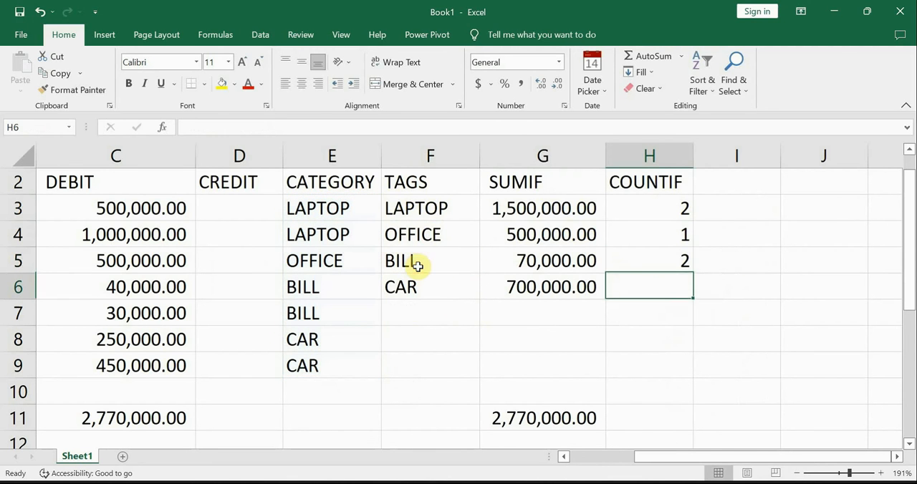
{"action": "left_click", "coordinate": [659, 253]}
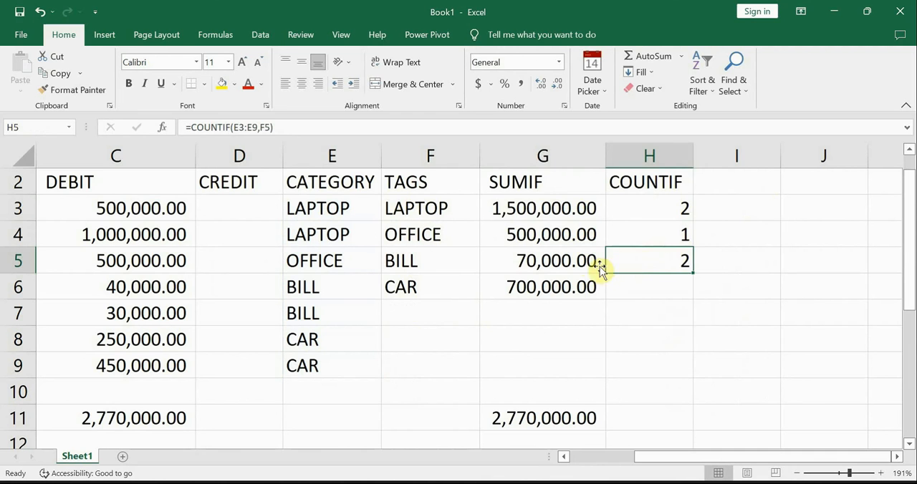
{"action": "left_click", "coordinate": [566, 261]}
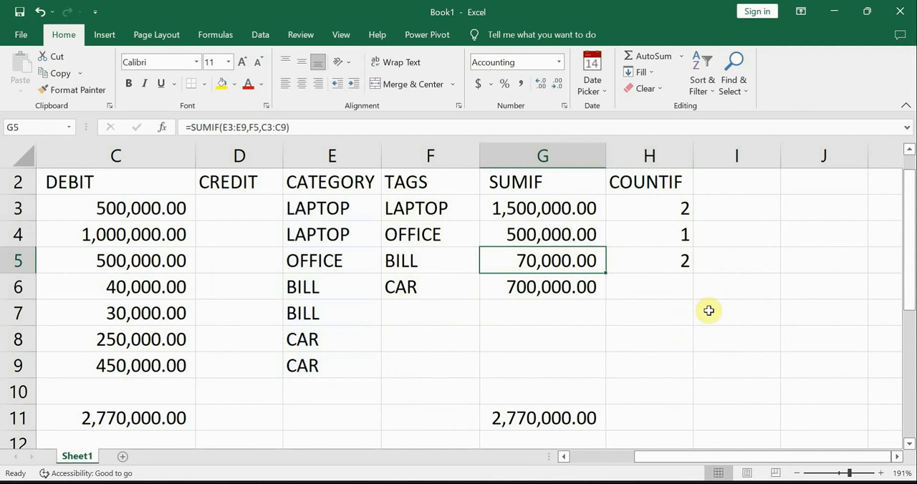
Step: Enter a COUNT formula over E3:E9 in H6 beside the CAR tag, leaving the second argument empty
{"action": "left_click", "coordinate": [641, 280]}
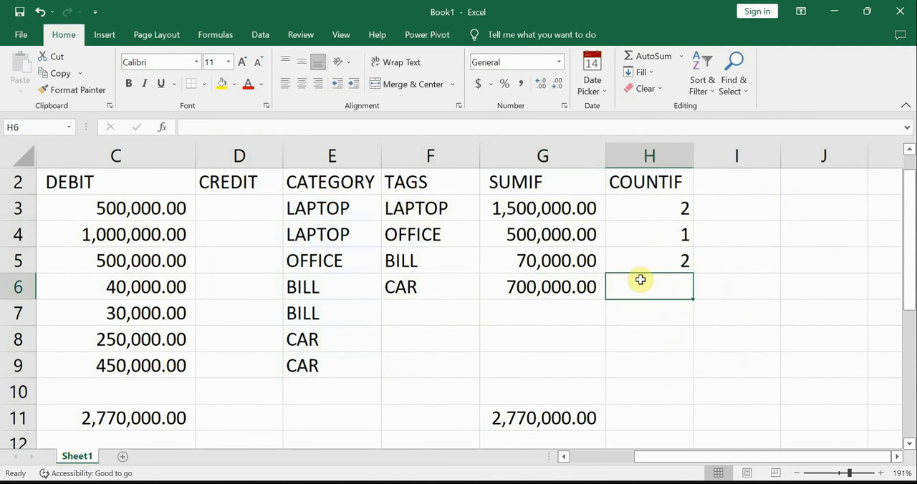
{"action": "type", "text": "="}
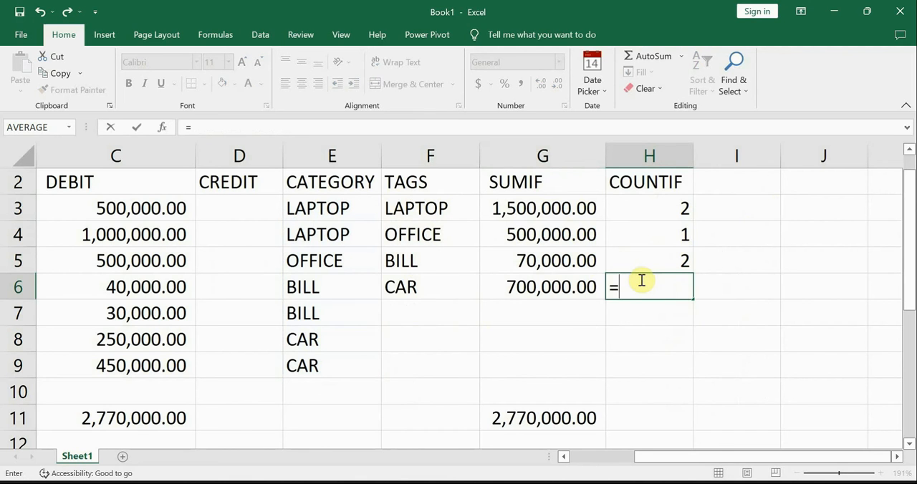
{"action": "type", "text": "COUNT"}
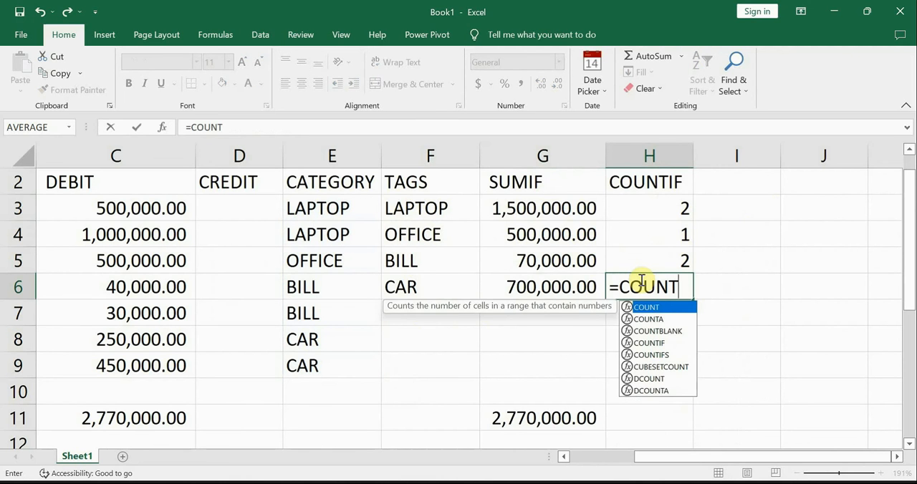
{"action": "type", "text": "("}
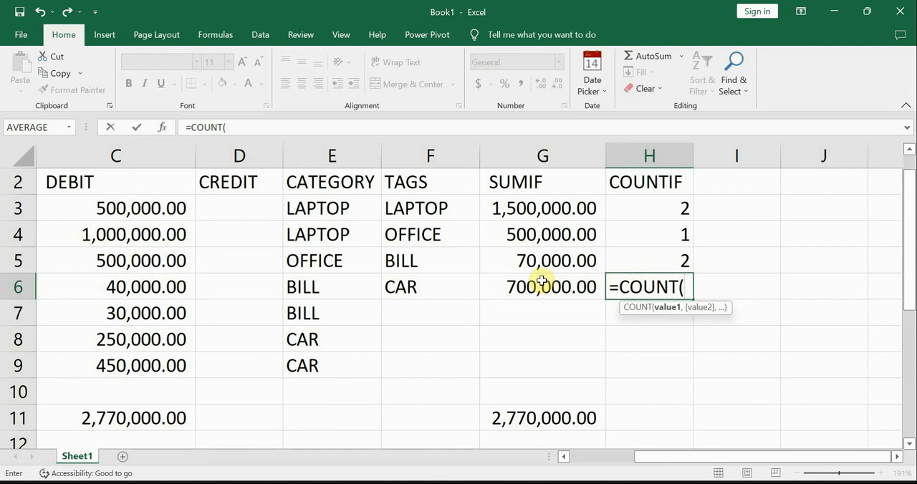
{"action": "left_click_drag", "start_coordinate": [328, 218], "coordinate": [332, 358]}
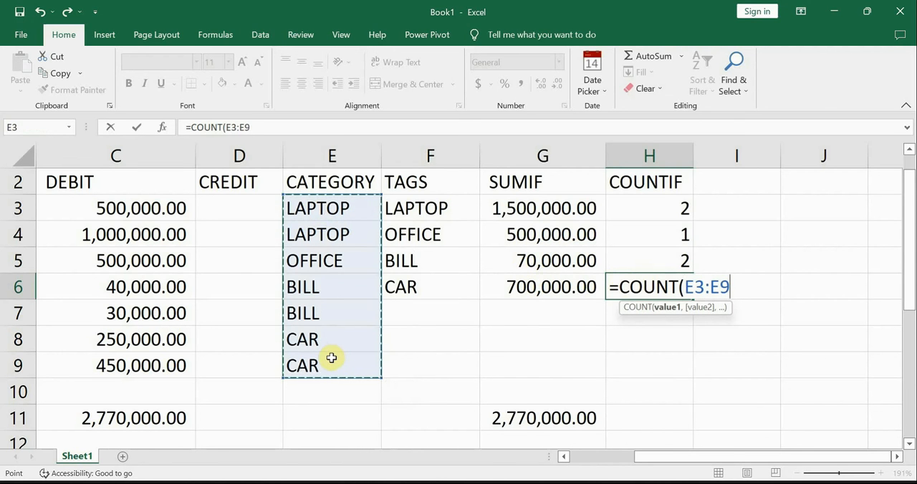
{"action": "type", "text": ","}
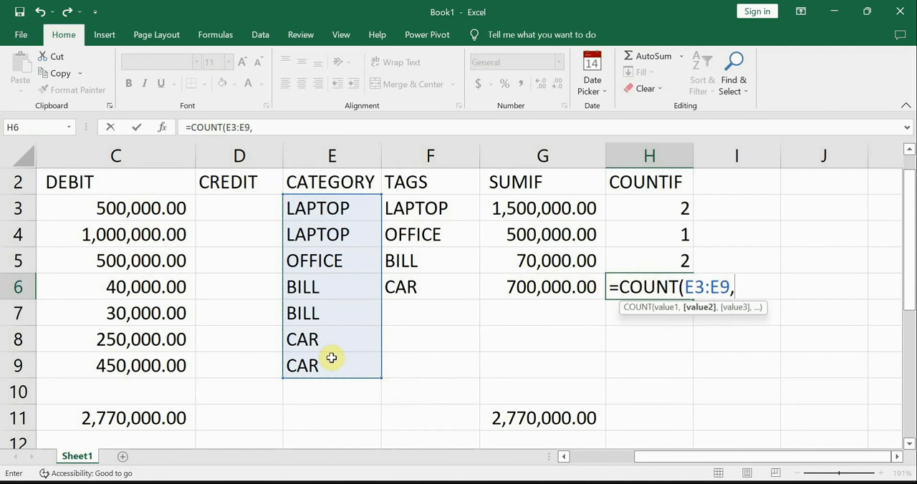
{"action": "key", "text": "Return"}
Step: Reopen the H6 formula for editing and change its function from COUNT to COUNTIF
{"action": "double_click", "coordinate": [658, 278]}
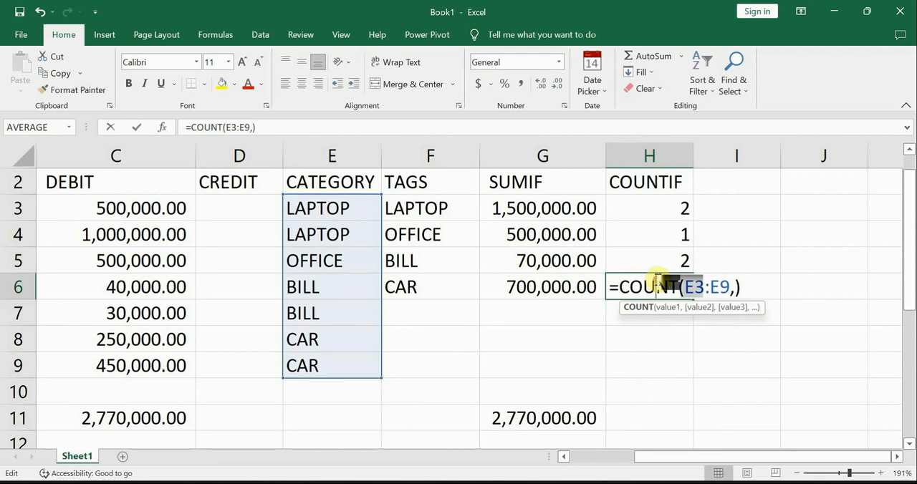
{"action": "key", "text": "Right"}
{"action": "key", "text": "Right"}
{"action": "key", "text": "Right"}
{"action": "key", "text": "Right"}
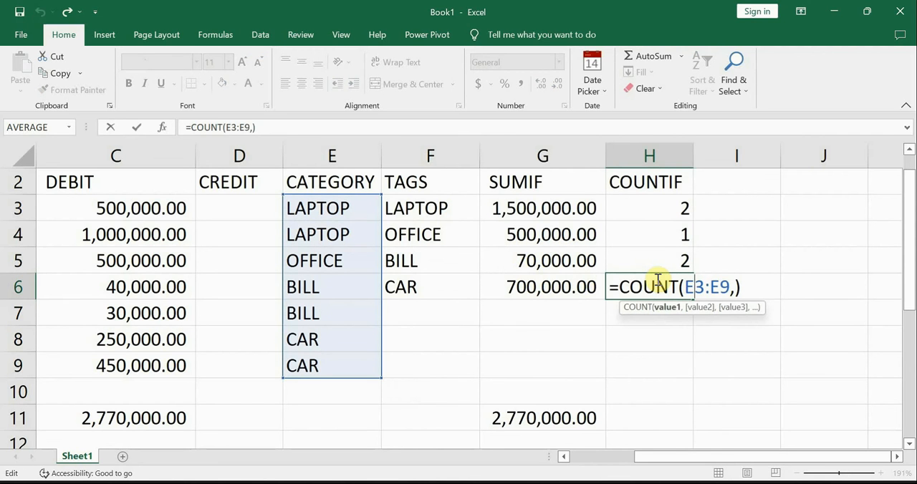
{"action": "key", "text": "Left"}
{"action": "key", "text": "Left"}
{"action": "type", "text": "IF"}
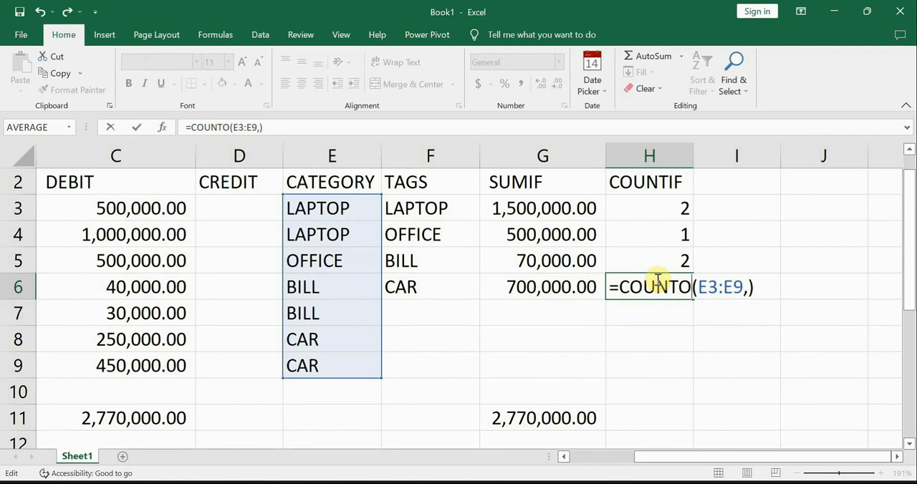
{"action": "key", "text": "BackSpace"}
{"action": "key", "text": "BackSpace"}
{"action": "type", "text": "O"}
{"action": "key", "text": "BackSpace"}
{"action": "type", "text": "IF"}
Step: Insert F6 as the criterion of the H6 COUNTIF formula and enter it
{"action": "key", "text": "Right"}
{"action": "key", "text": "Right"}
{"action": "key", "text": "Right"}
{"action": "key", "text": "Right"}
{"action": "key", "text": "Right"}
{"action": "key", "text": "Right"}
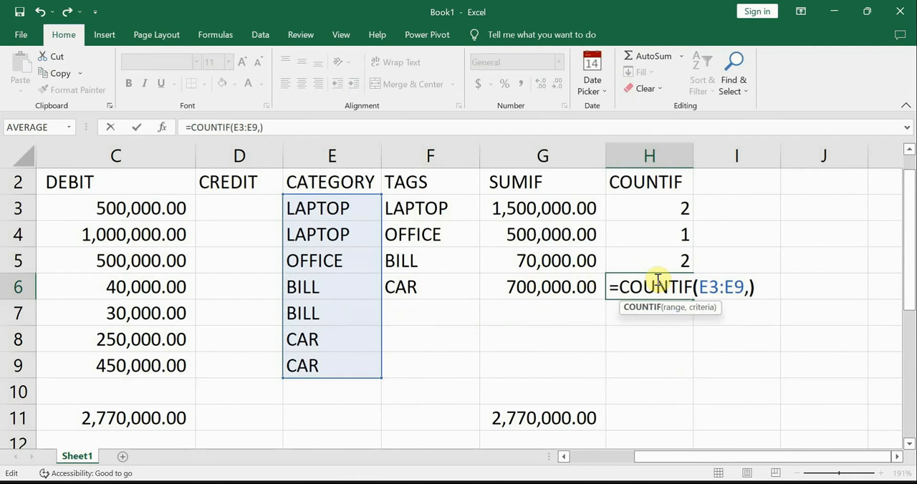
{"action": "key", "text": "Right"}
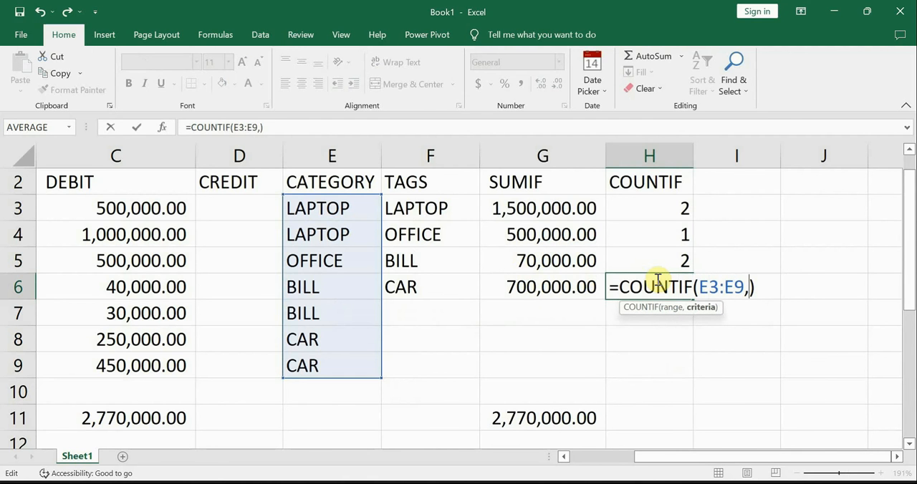
{"action": "left_click", "coordinate": [422, 290]}
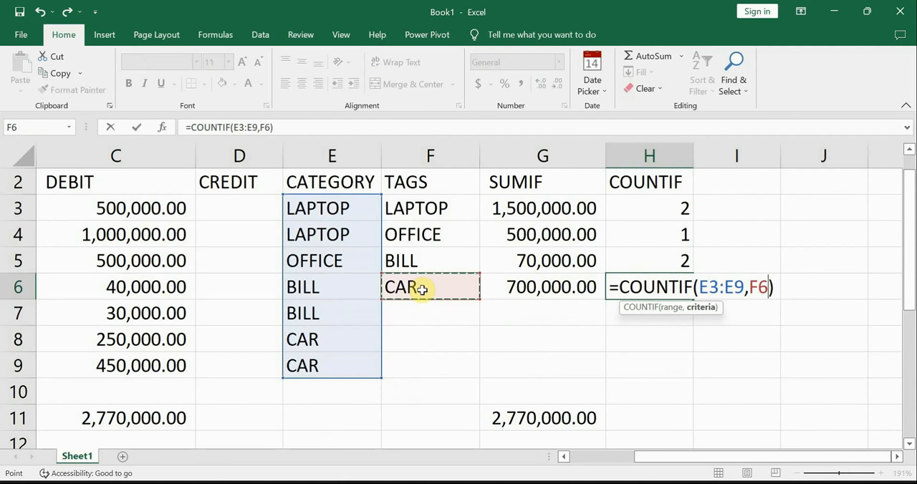
{"action": "key", "text": "Return"}
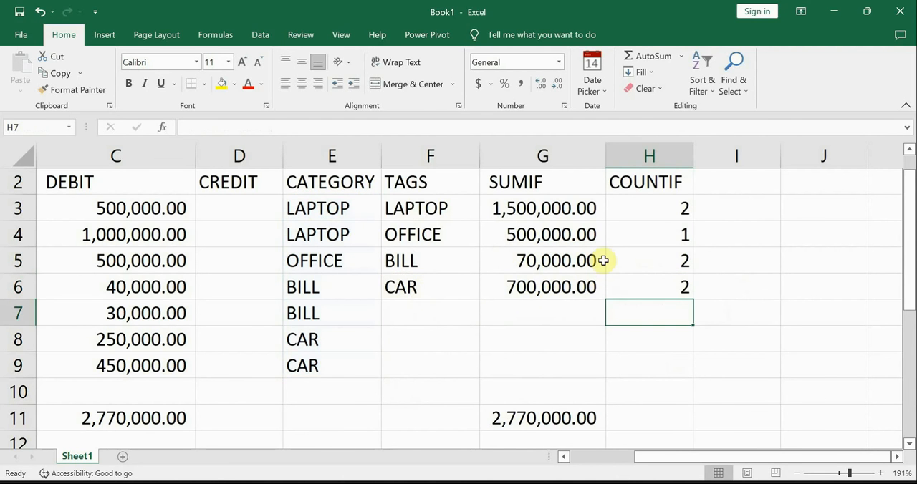
Step: Add an AutoSum total of the COUNTIF column in H11 and check its formula
{"action": "left_click_drag", "start_coordinate": [668, 205], "coordinate": [649, 293]}
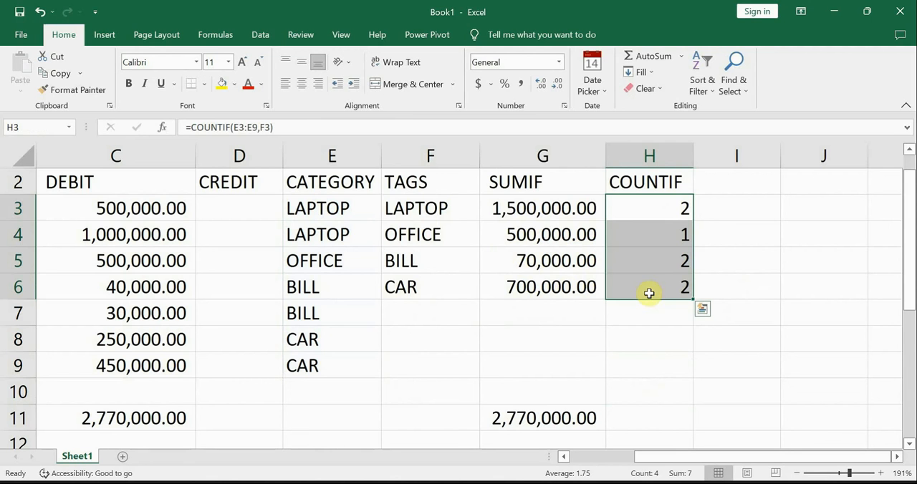
{"action": "left_click_drag", "start_coordinate": [674, 205], "coordinate": [651, 421]}
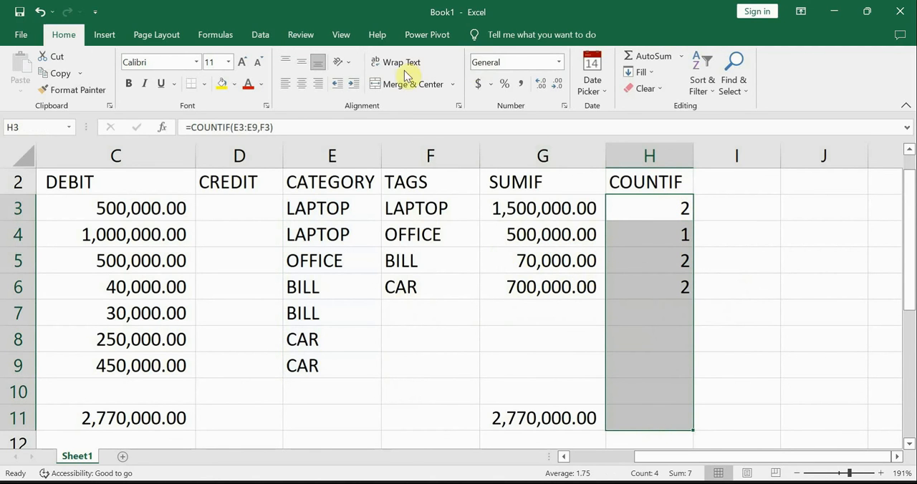
{"action": "left_click", "coordinate": [646, 57]}
{"action": "left_click", "coordinate": [653, 414]}
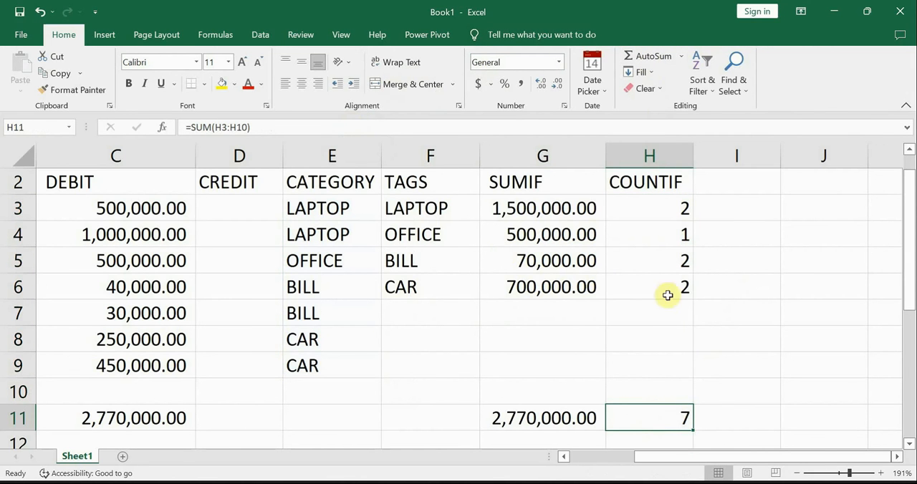
Step: Review the COUNTIF formulas in H3 through H6 one by one
{"action": "left_click", "coordinate": [653, 203]}
{"action": "left_click", "coordinate": [663, 244]}
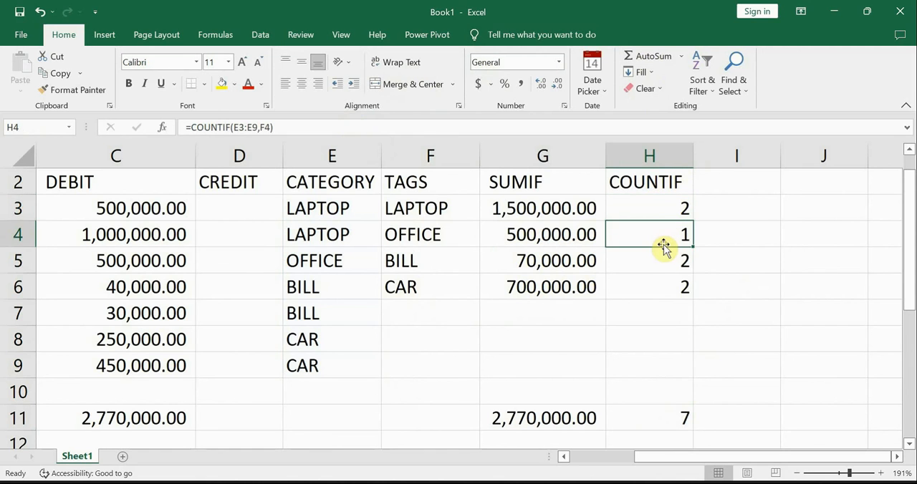
{"action": "left_click", "coordinate": [664, 259]}
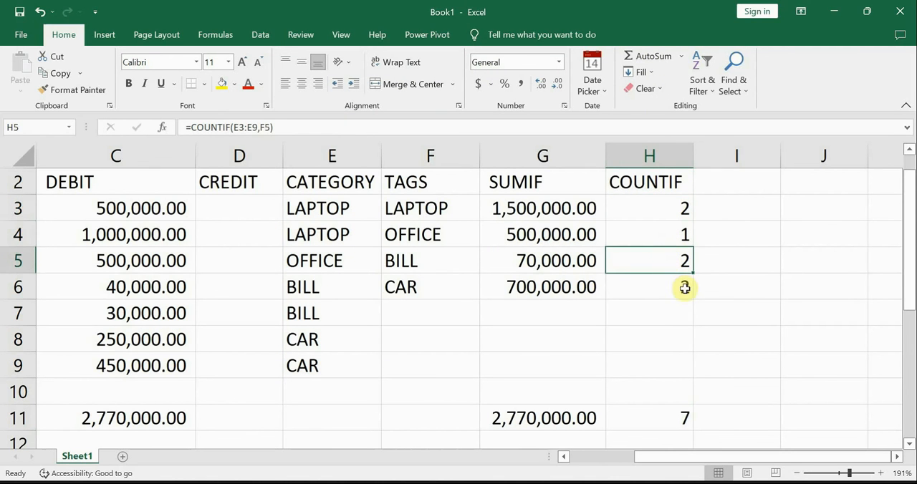
{"action": "left_click", "coordinate": [665, 294]}
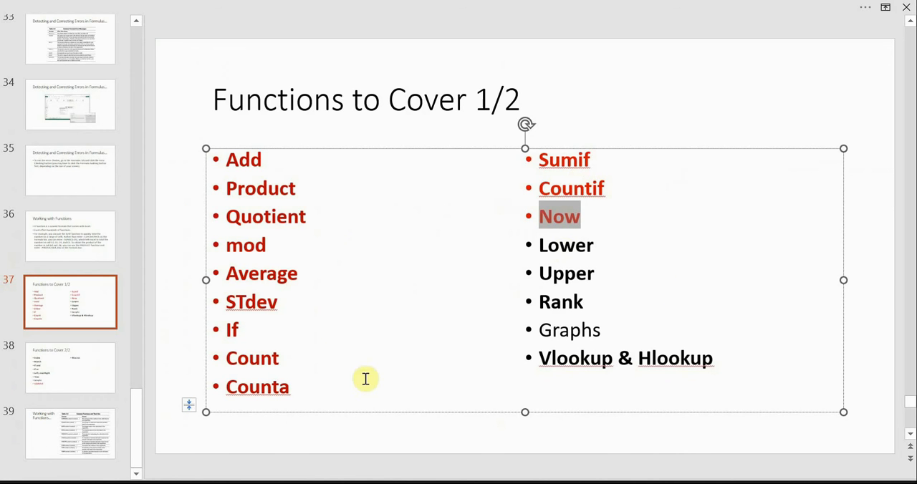
Step: Check the "Functions to Cover 1/2" slide in PowerPoint and switch back to the Book1 workbook in Excel
{"action": "left_click", "coordinate": [190, 316]}
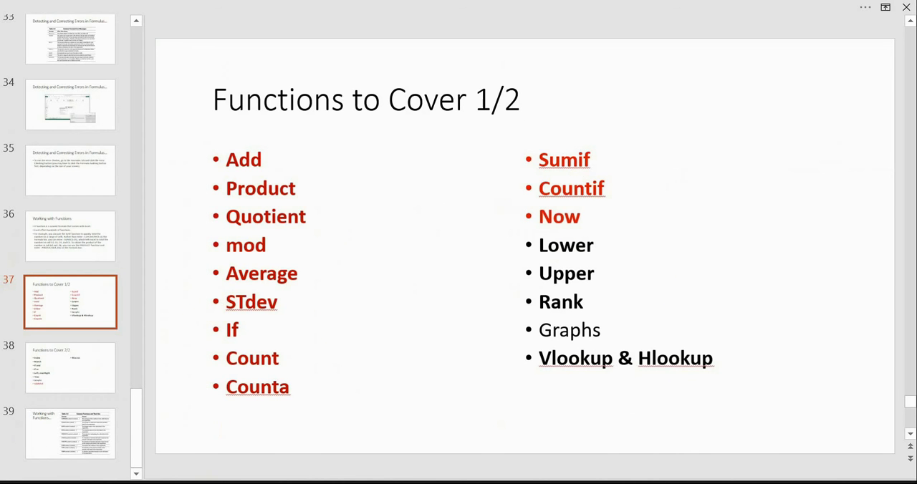
{"action": "mouse_move", "coordinate": [213, 483]}
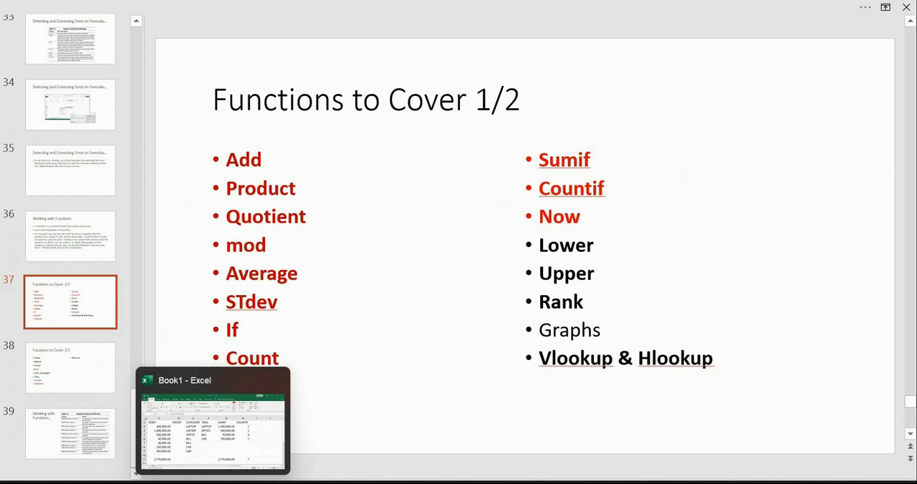